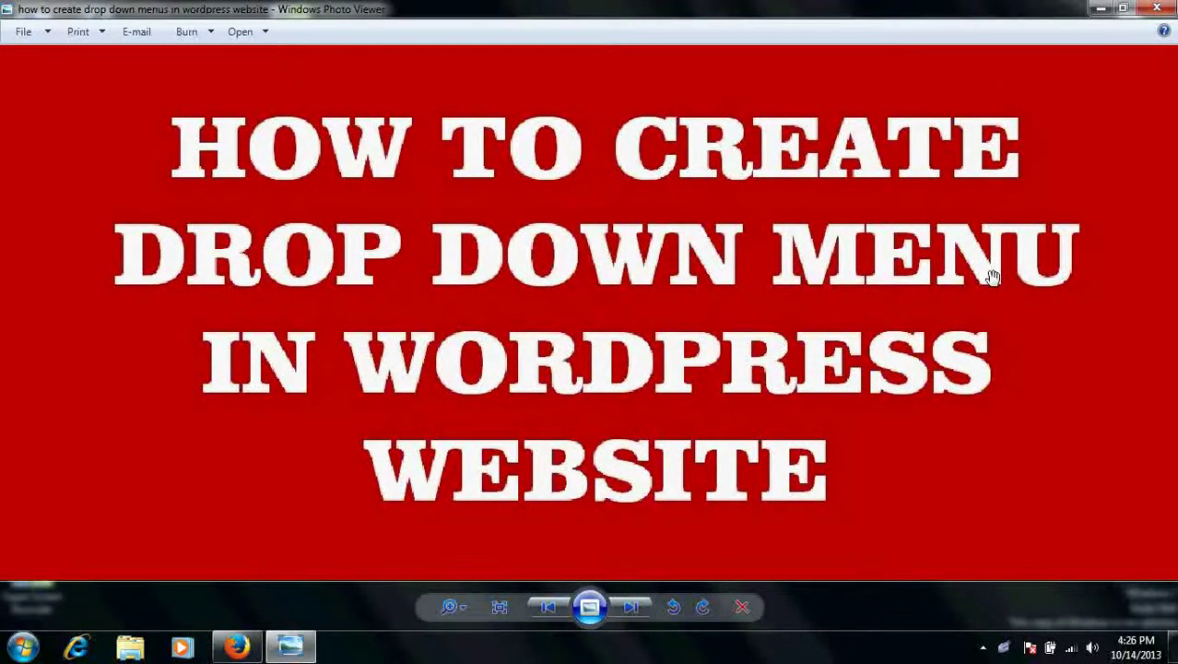
- Dismiss the title card, return to Firefox's admin tab and open Appearance > Menus
{"action": "left_click", "coordinate": [1102, 9]}
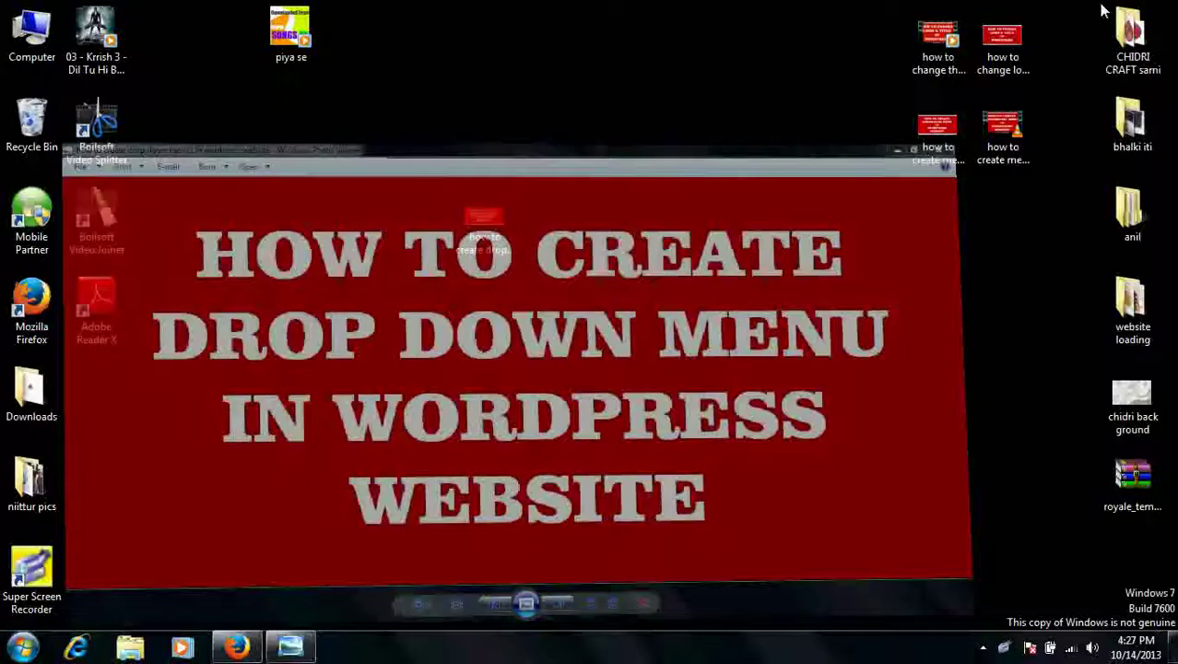
{"action": "left_click", "coordinate": [236, 646]}
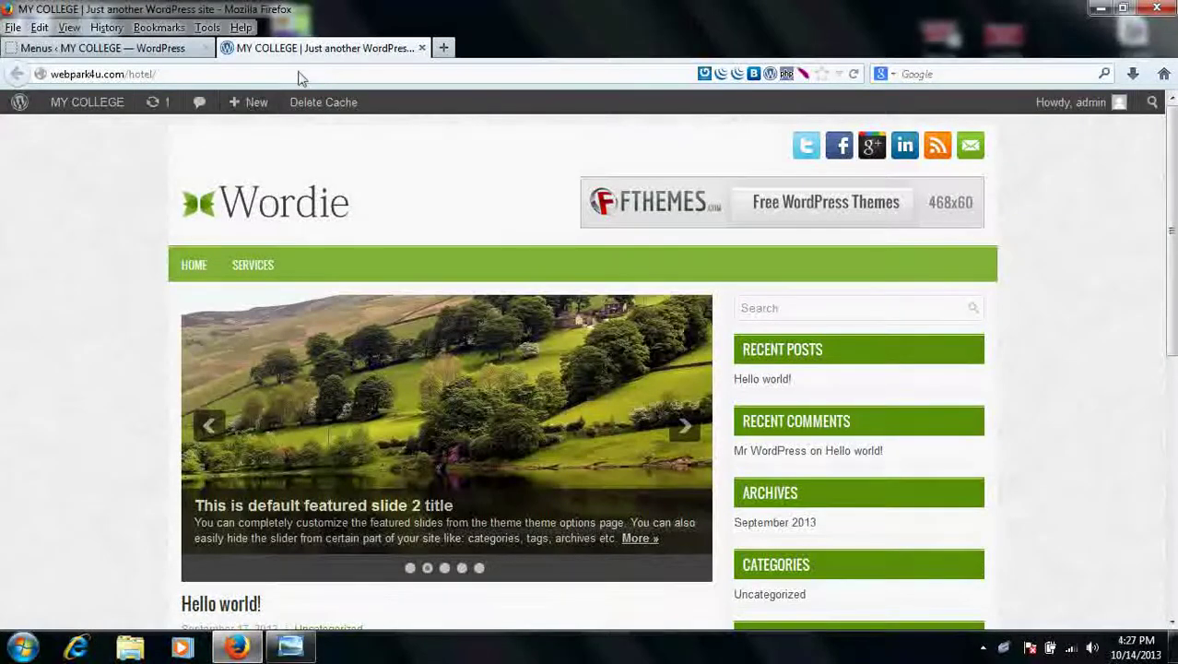
{"action": "left_click", "coordinate": [240, 74]}
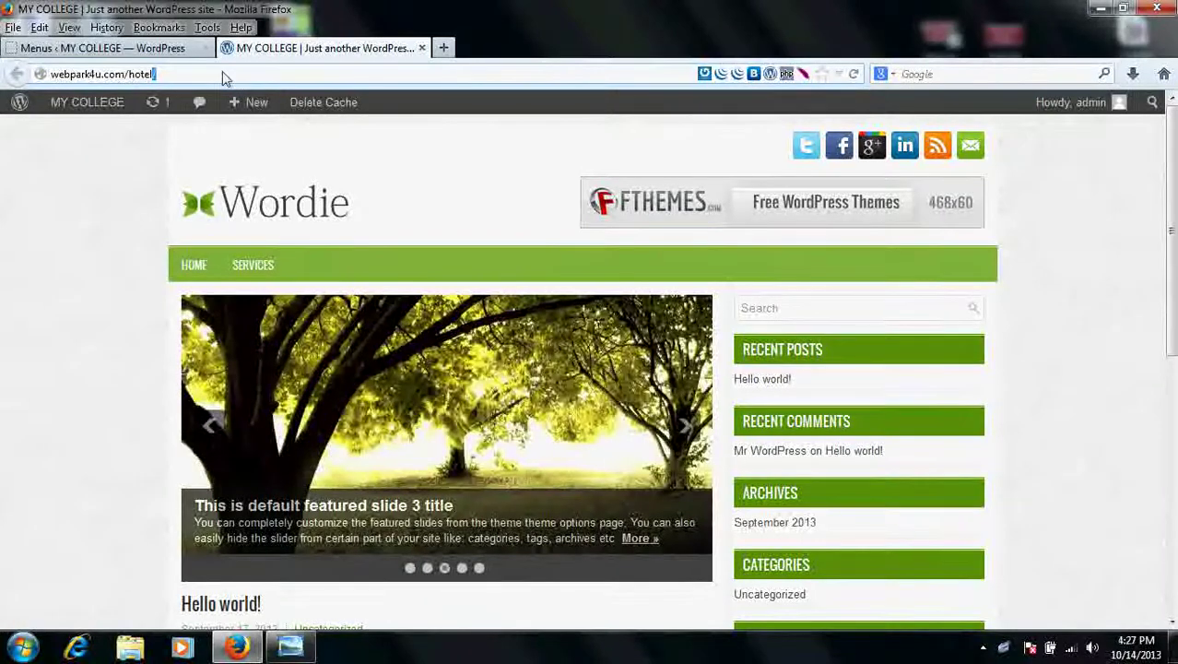
{"action": "type", "text": "/"}
{"action": "left_click", "coordinate": [156, 52]}
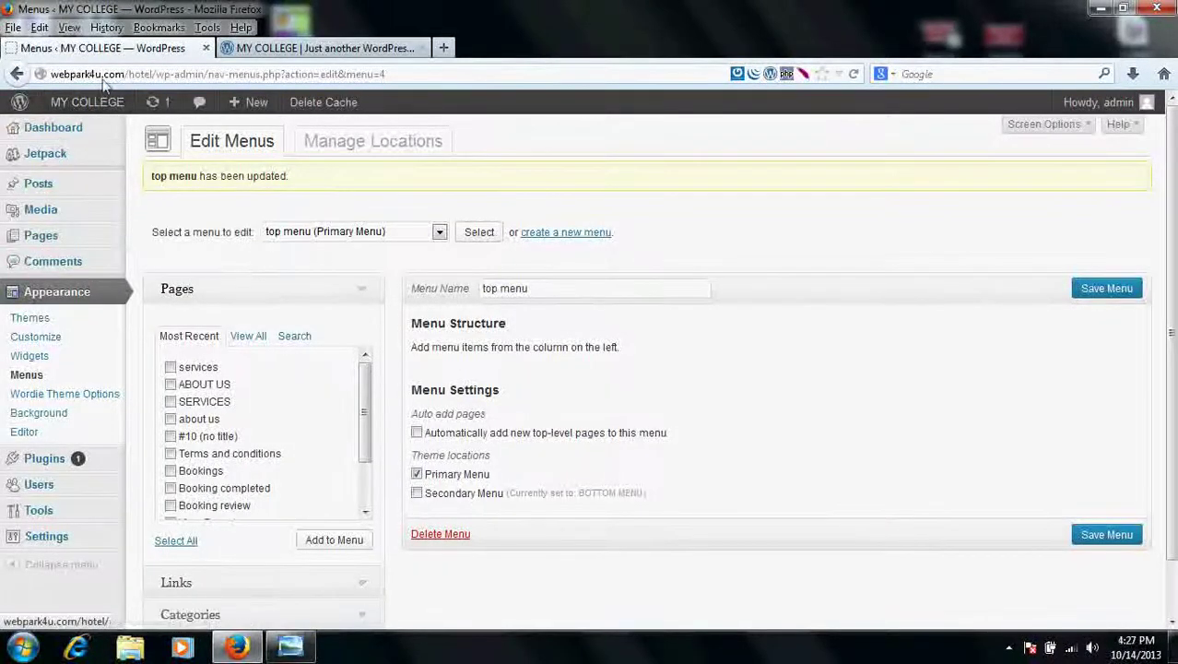
{"action": "left_click", "coordinate": [35, 129]}
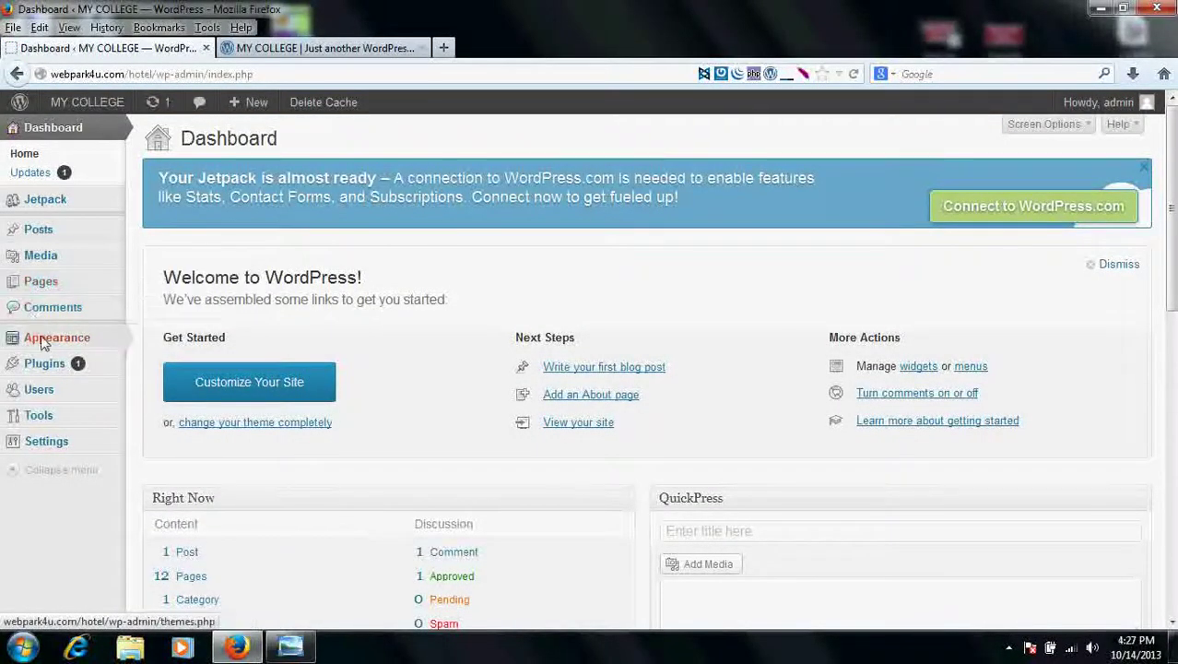
{"action": "mouse_move", "coordinate": [57, 337]}
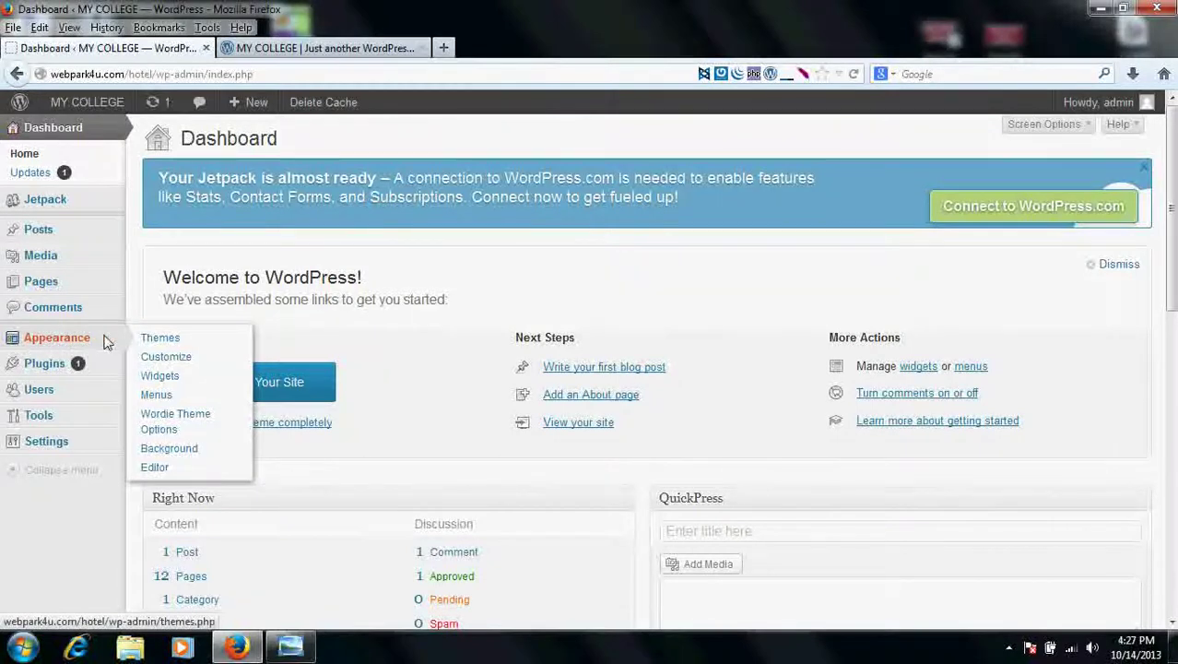
{"action": "left_click", "coordinate": [170, 398]}
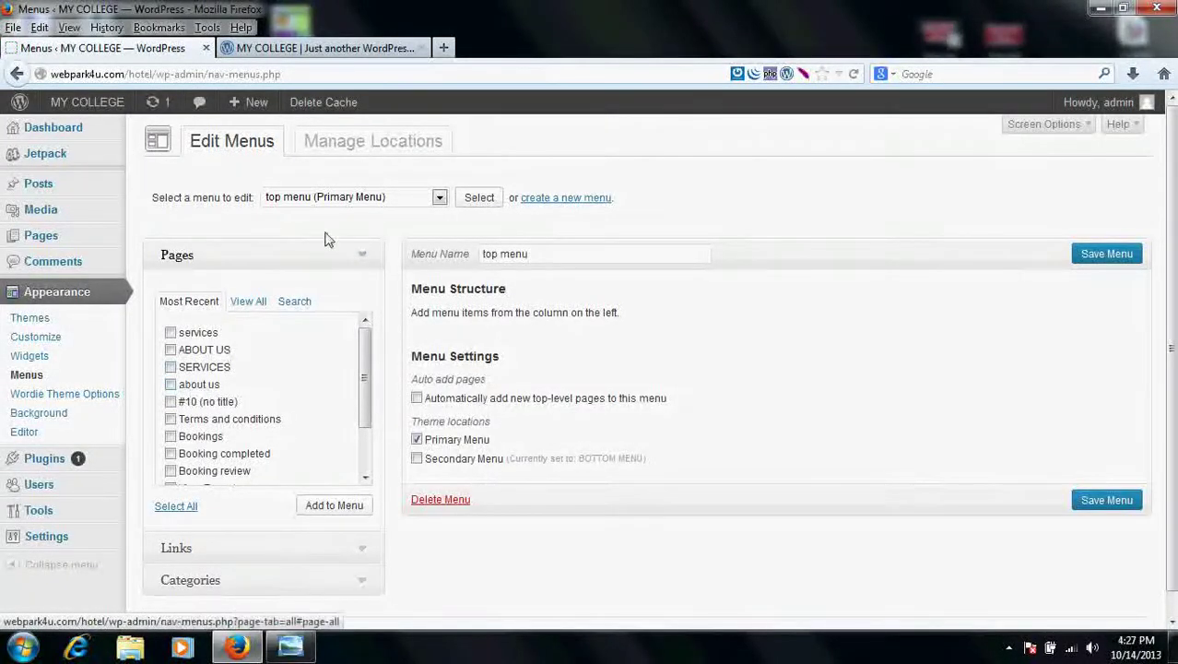
- Select BOTTOM MENU from the menu list and load it into the editor
{"action": "left_click", "coordinate": [352, 199]}
{"action": "left_click", "coordinate": [349, 217]}
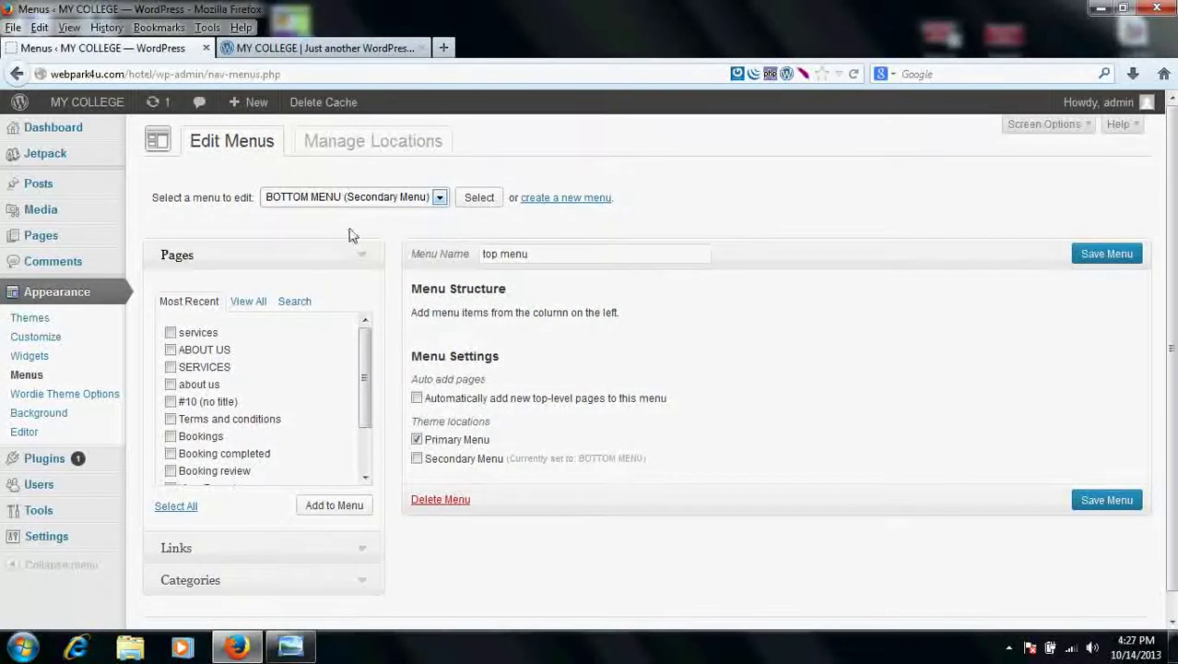
{"action": "left_click", "coordinate": [479, 197]}
- Glance at the live site tab, then expand the Custom Links panel
{"action": "key", "text": "ctrl+Tab"}
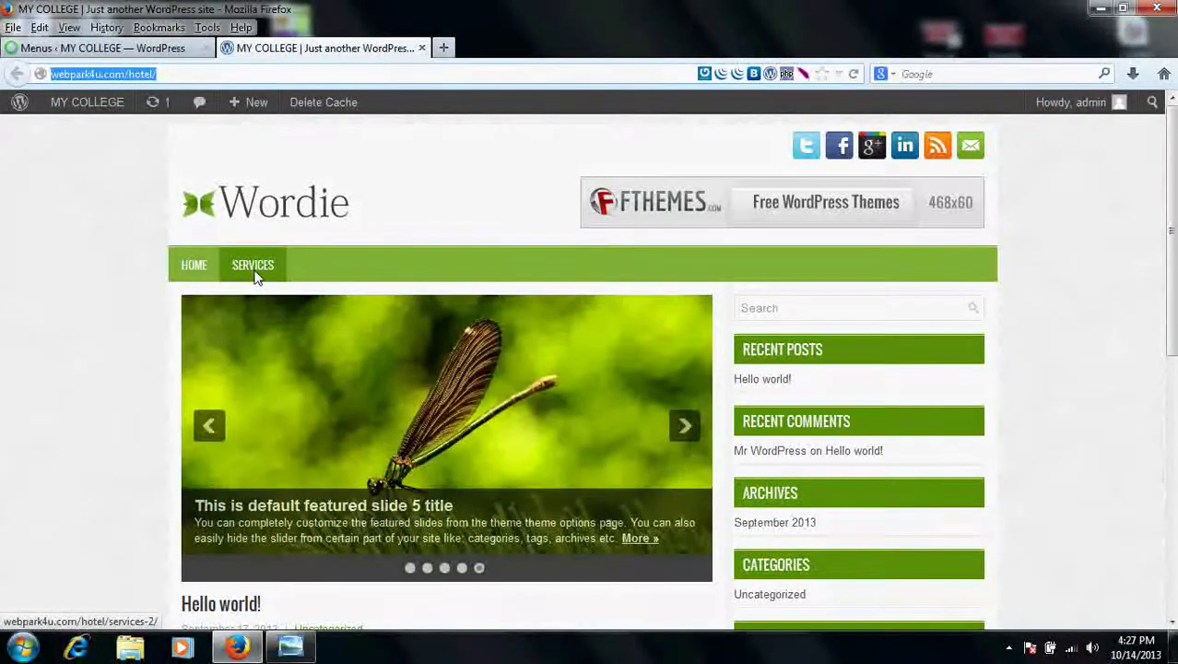
{"action": "left_click", "coordinate": [171, 48]}
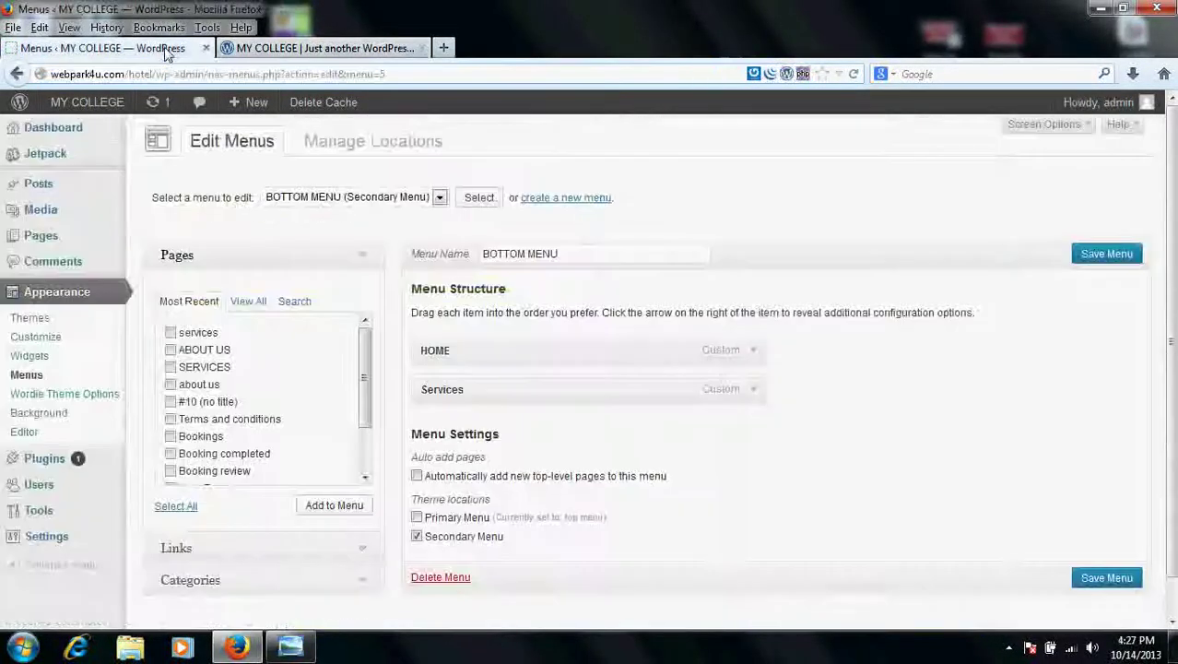
{"action": "scroll", "coordinate": [281, 435], "scroll_direction": "down", "scroll_amount": 2}
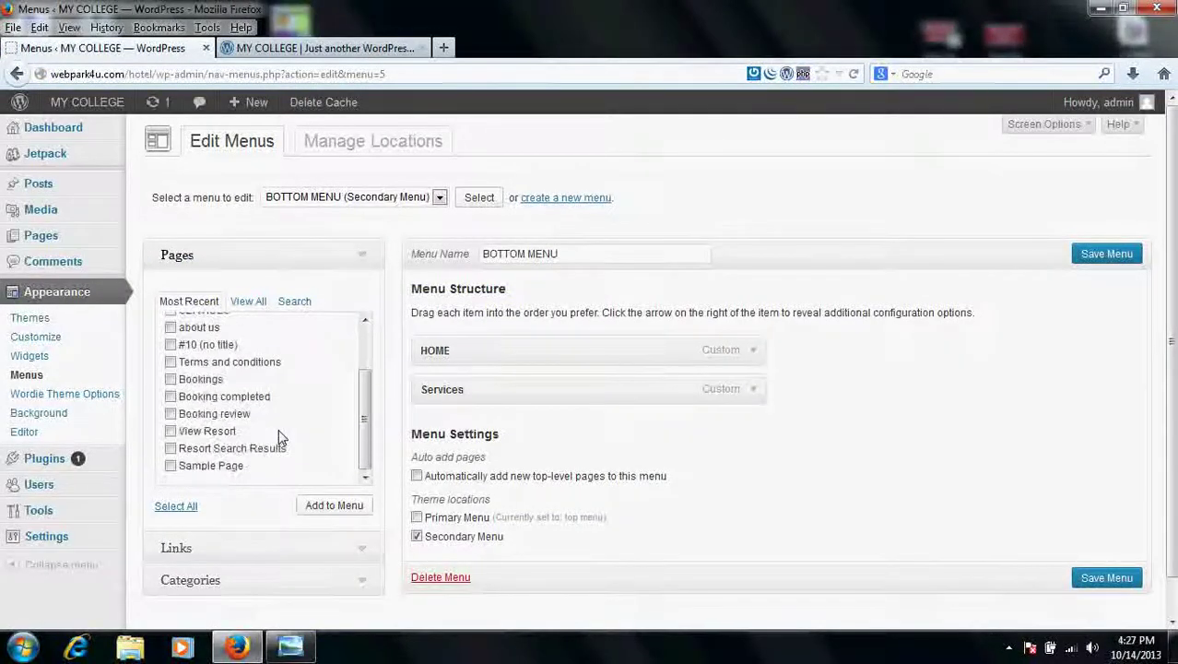
{"action": "scroll", "coordinate": [502, 400], "scroll_direction": "down", "scroll_amount": 1}
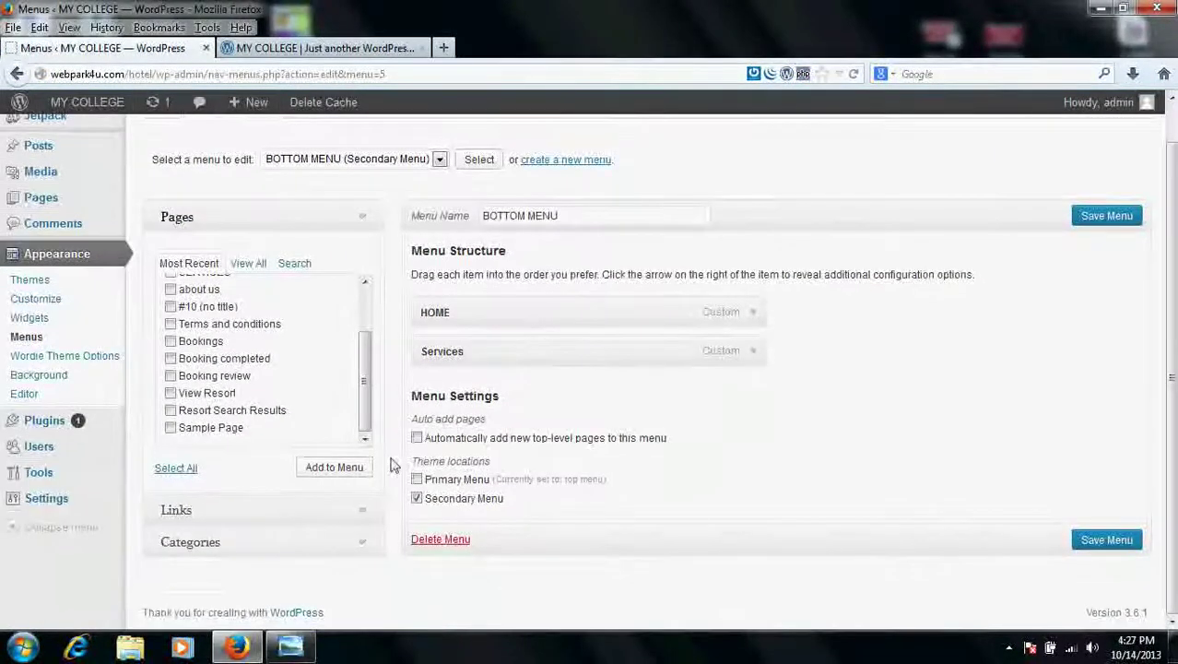
{"action": "left_click", "coordinate": [236, 510]}
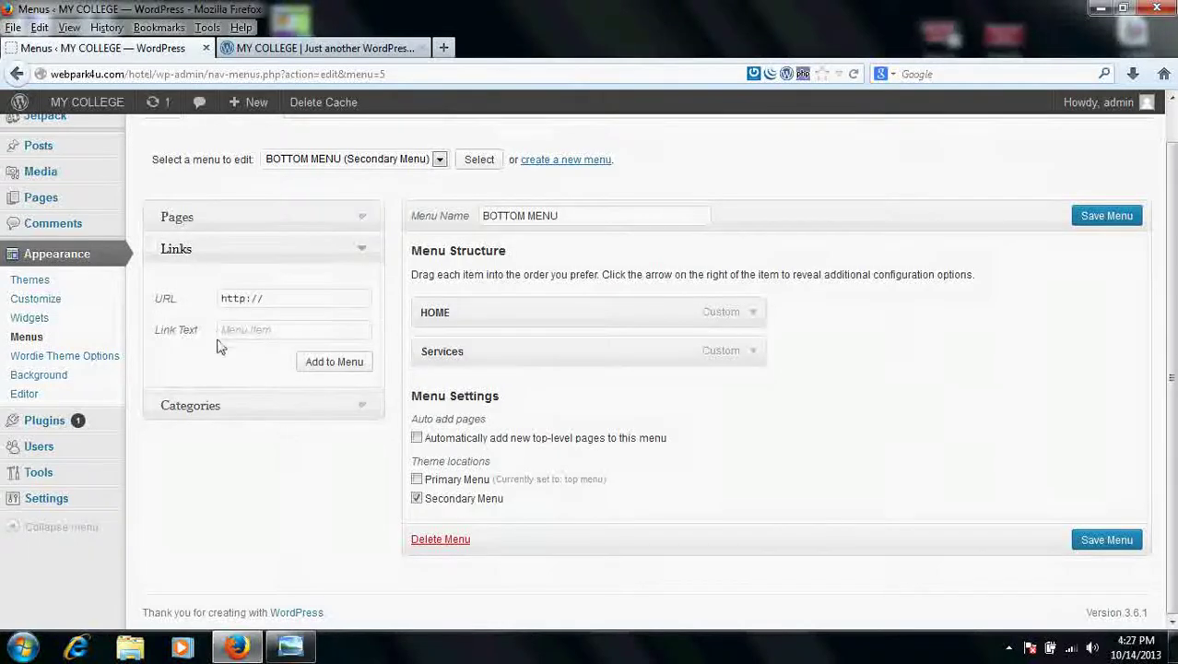
- Enter SELLING as the custom link text and open Pages > Add New in a new tab
{"action": "left_click", "coordinate": [265, 330]}
{"action": "type", "text": "SELLING"}
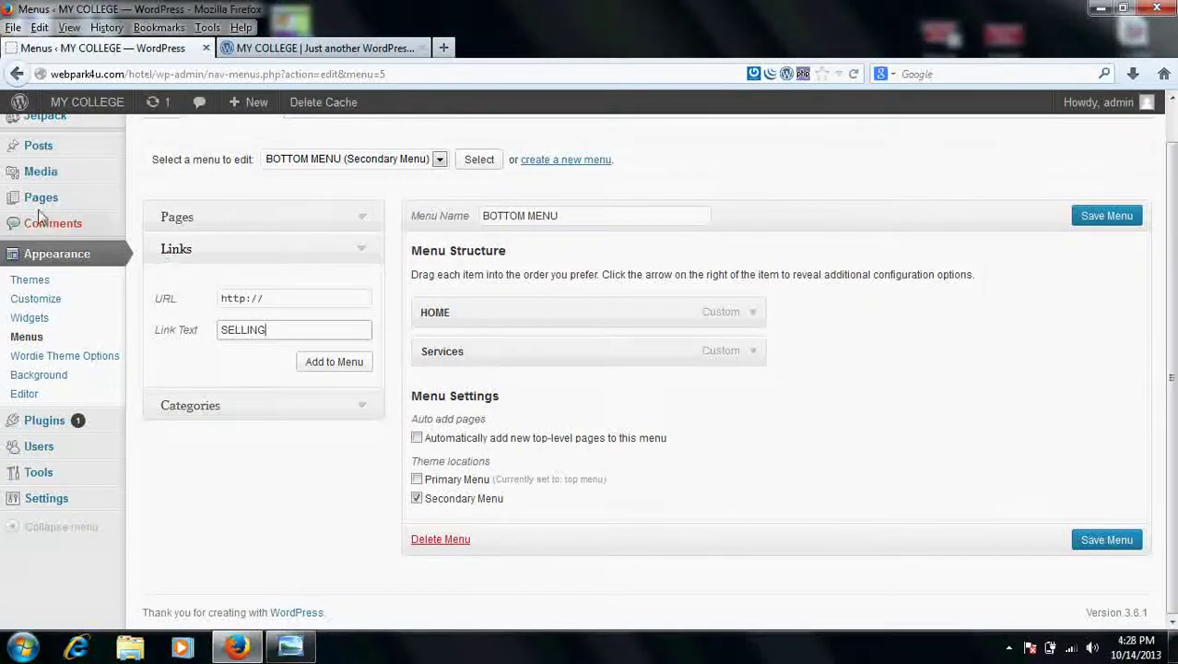
{"action": "mouse_move", "coordinate": [41, 197]}
{"action": "left_click", "coordinate": [153, 222]}
{"action": "right_click", "coordinate": [153, 224]}
{"action": "left_click", "coordinate": [230, 231]}
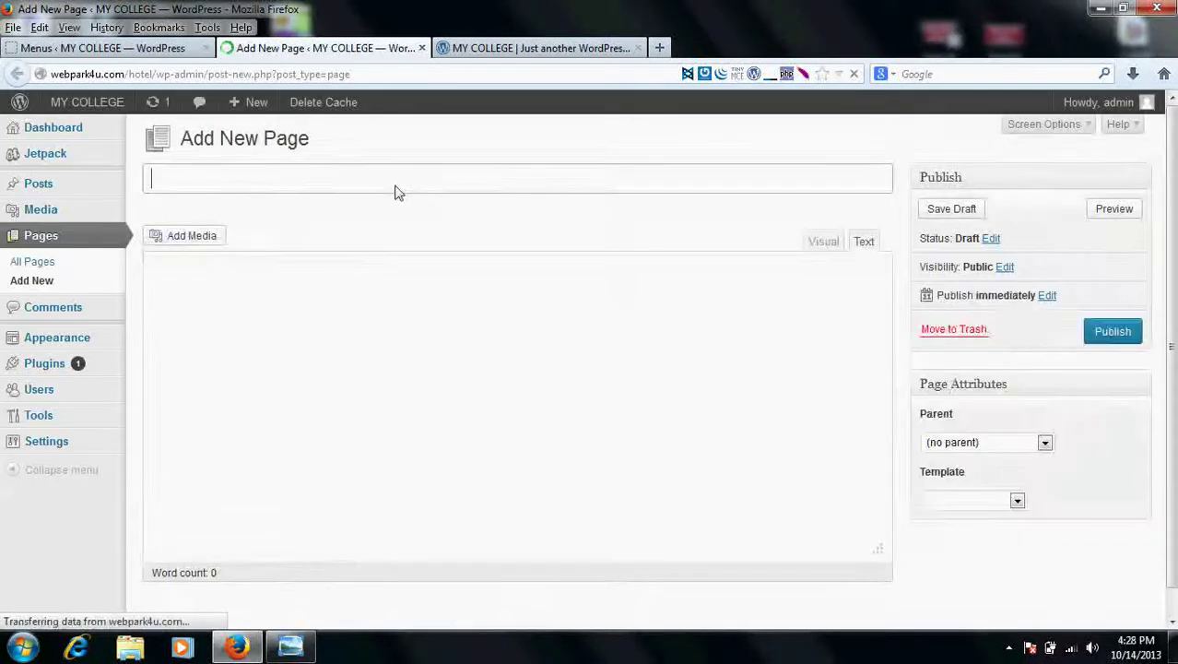
- Publish a page titled SELLING using the Full Width, no sidebar(s) template
{"action": "type", "text": "SELL"}
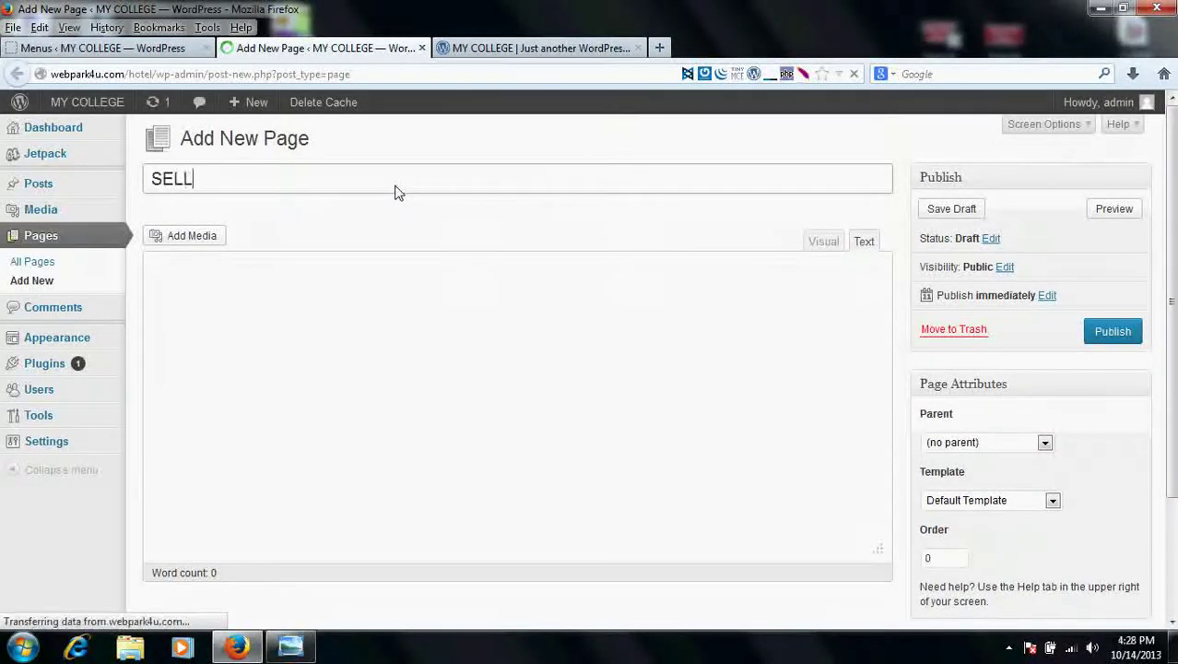
{"action": "type", "text": "ING"}
{"action": "left_click", "coordinate": [401, 321]}
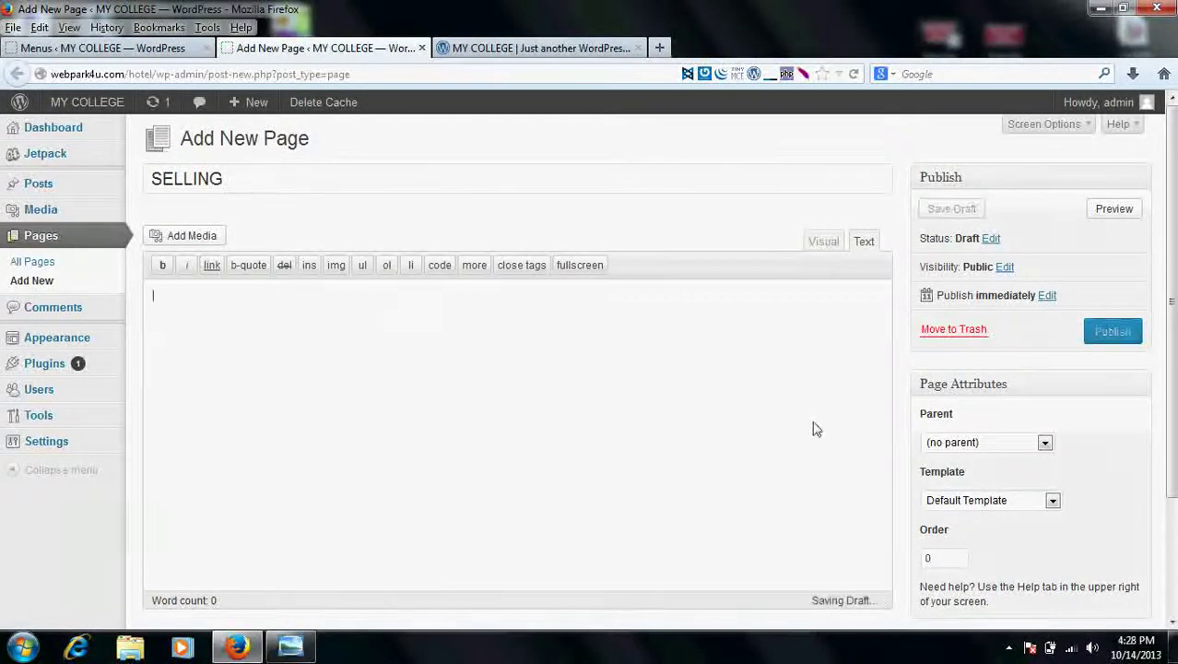
{"action": "left_click", "coordinate": [954, 502]}
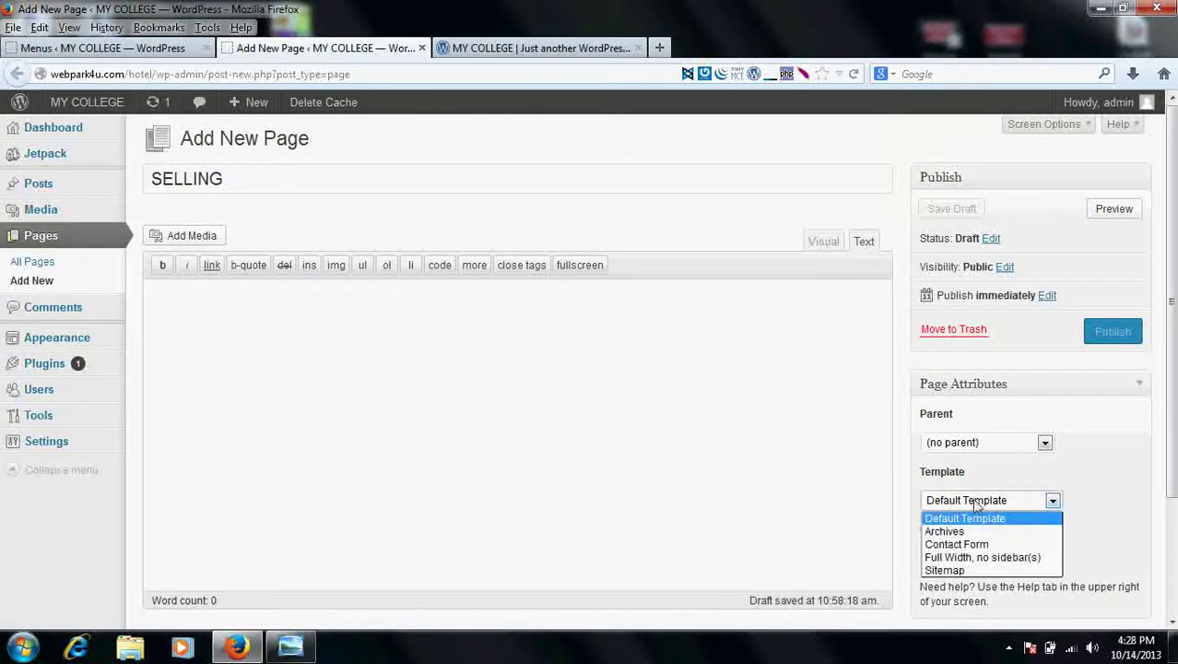
{"action": "left_click", "coordinate": [996, 558]}
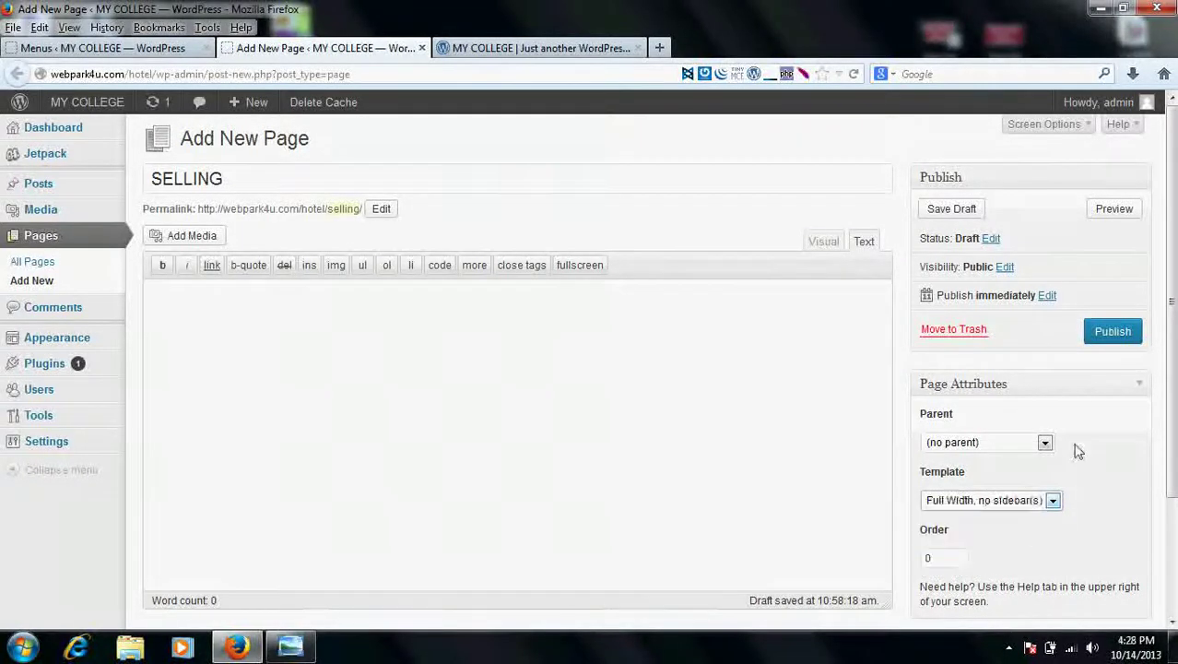
{"action": "left_click", "coordinate": [1113, 333]}
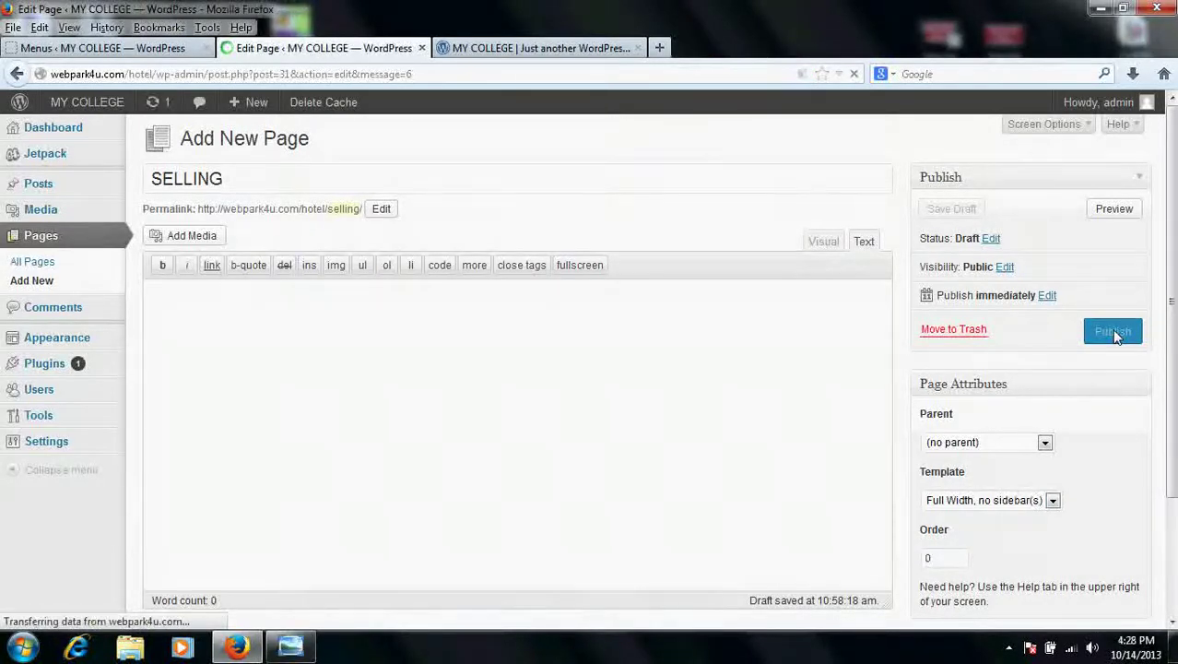
- View the SELLING page, copy its address, and return to the menu editor
{"action": "left_click", "coordinate": [433, 260]}
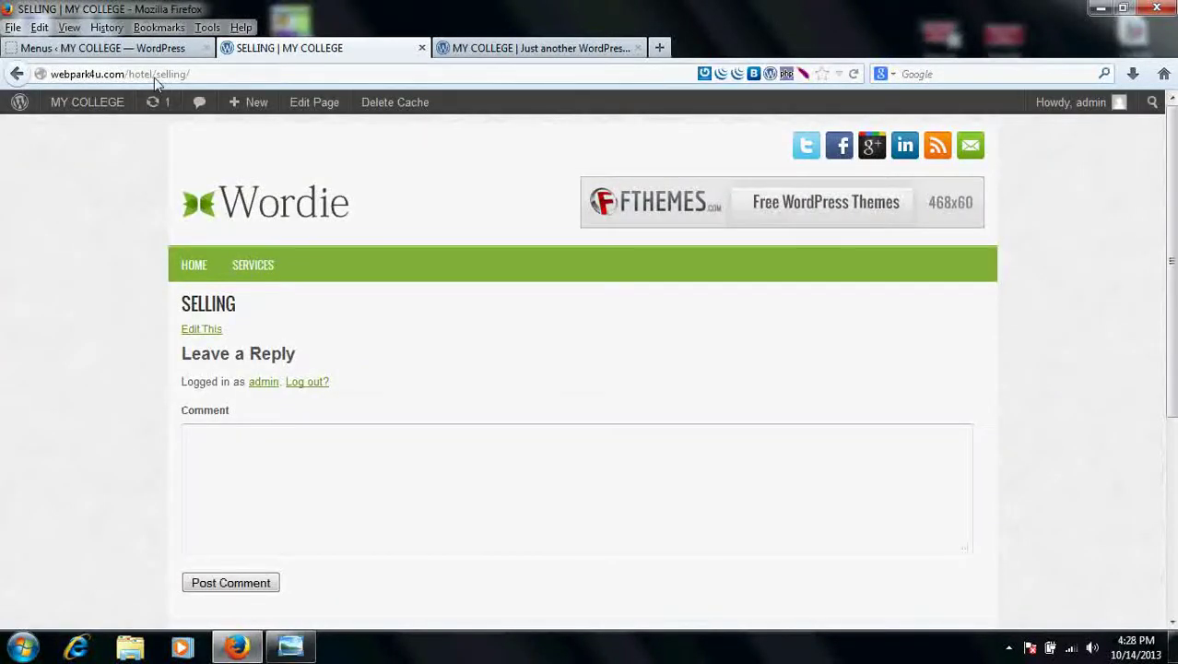
{"action": "right_click", "coordinate": [153, 77]}
{"action": "left_click", "coordinate": [199, 135]}
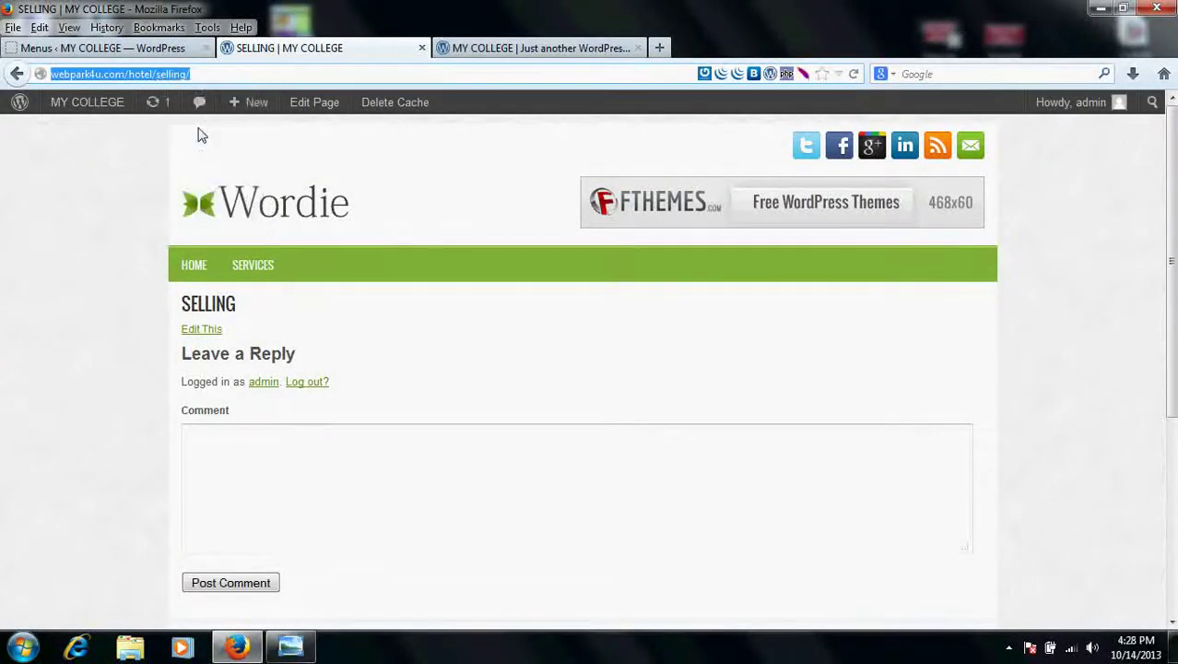
{"action": "left_click", "coordinate": [136, 50]}
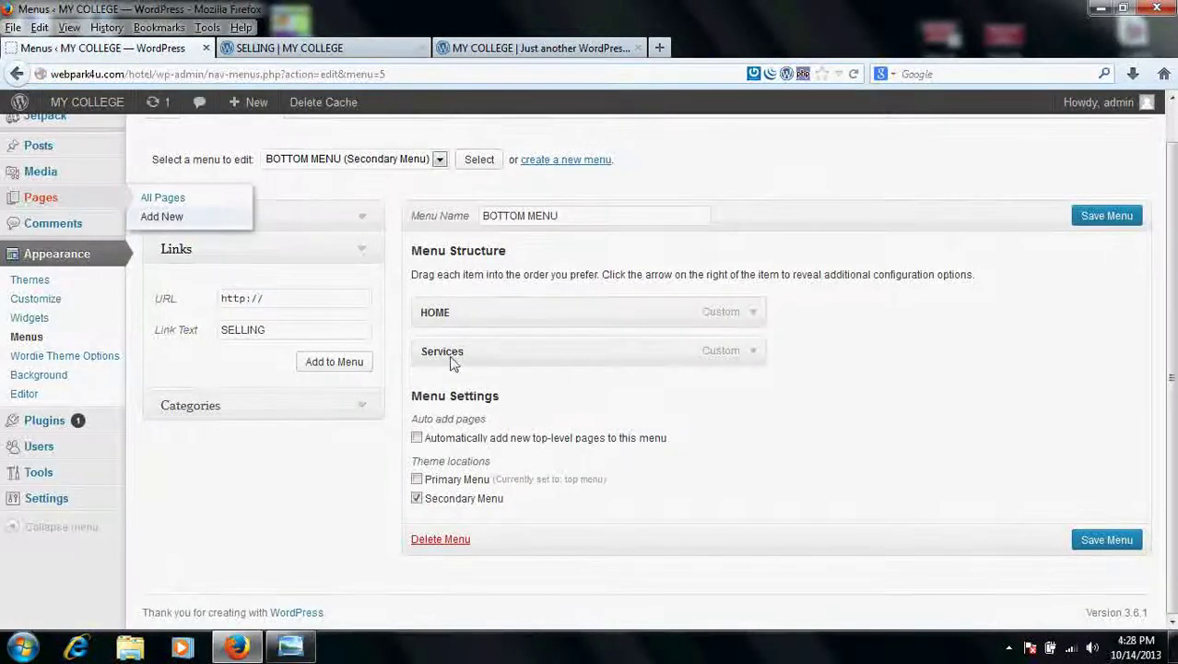
- Paste the SELLING page URL into the custom link, add it to BOTTOM MENU and save
{"action": "left_click", "coordinate": [291, 303]}
{"action": "left_click_drag", "start_coordinate": [292, 302], "coordinate": [155, 304]}
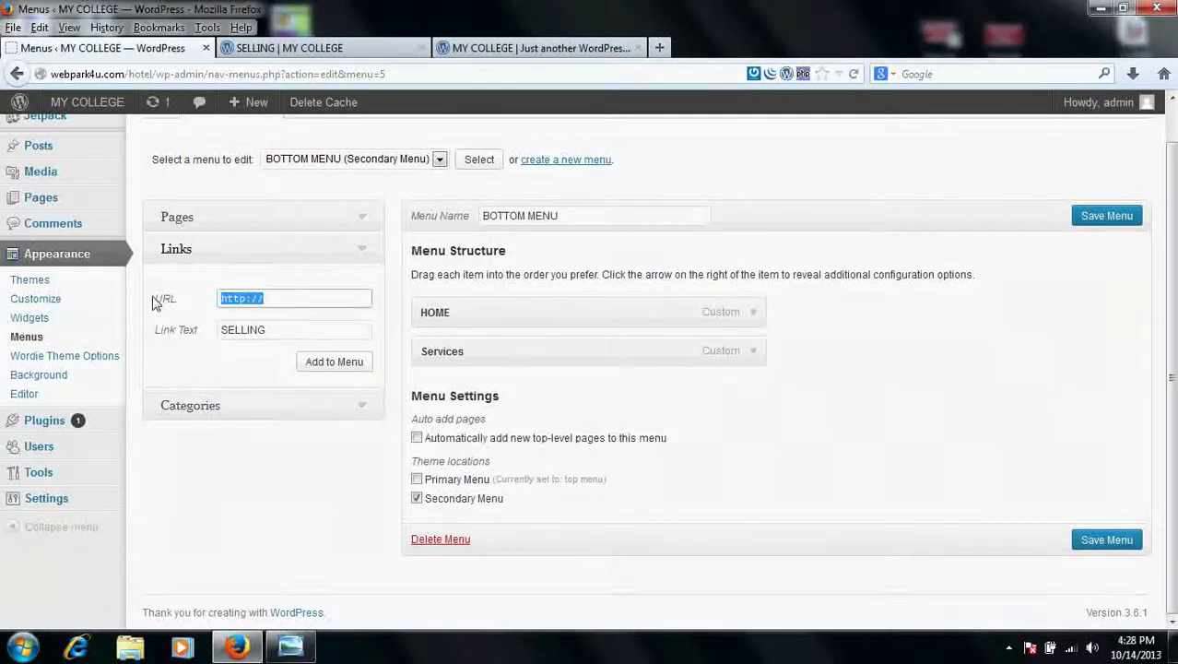
{"action": "key", "text": "ctrl+v"}
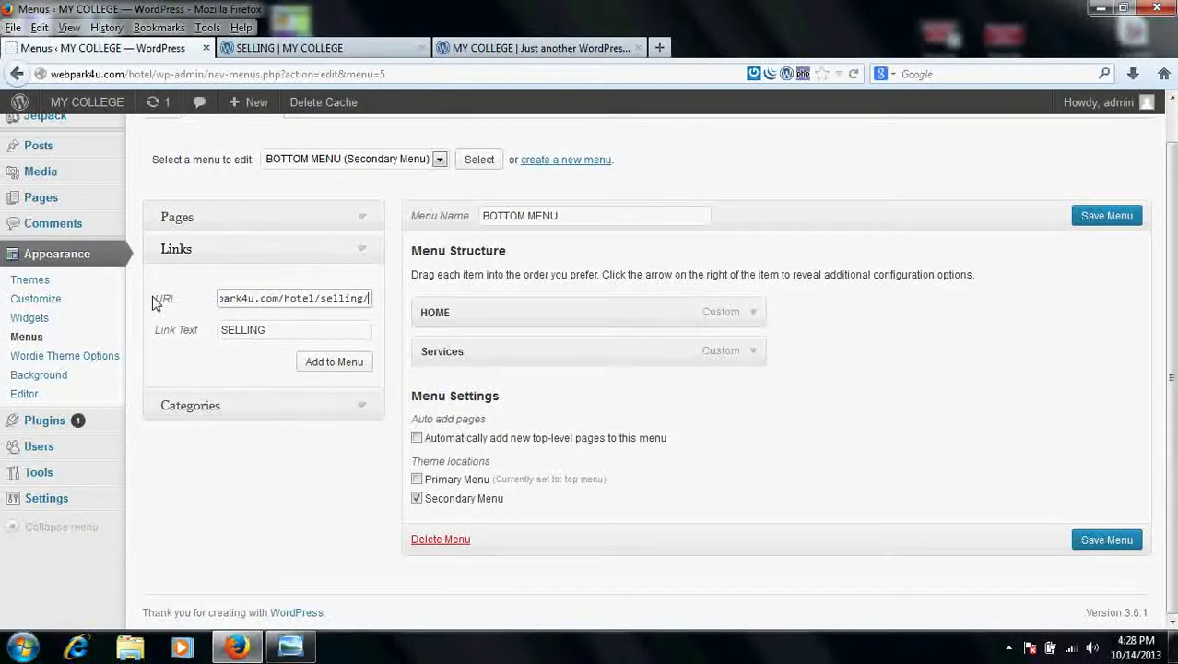
{"action": "left_click", "coordinate": [332, 362]}
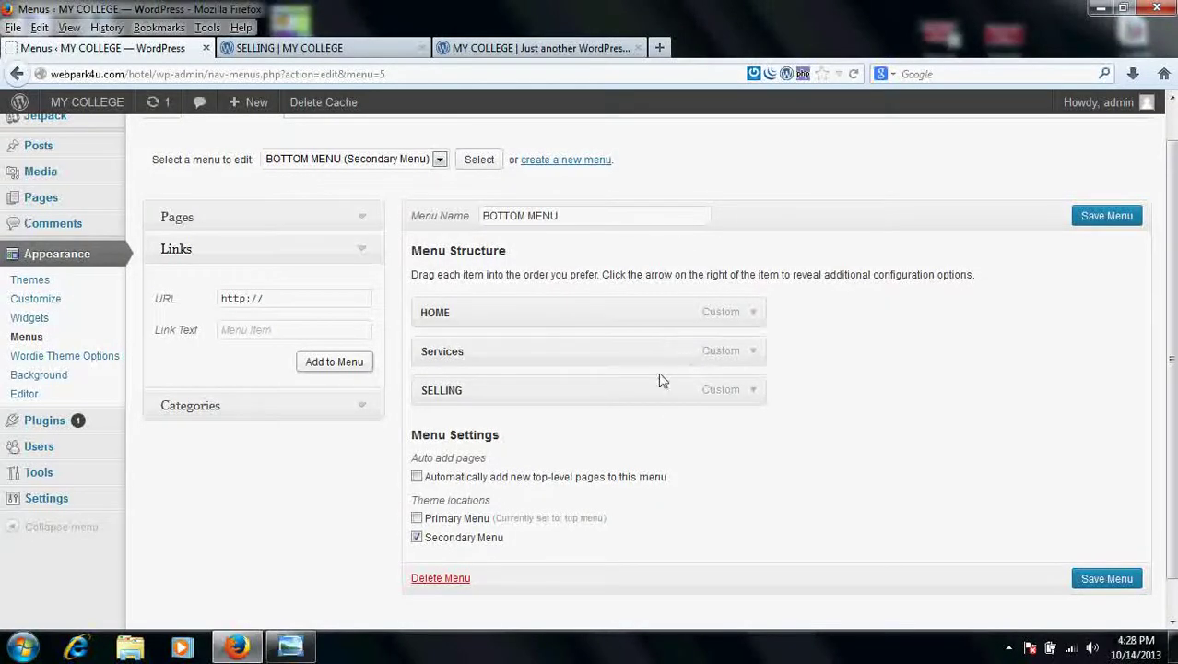
{"action": "left_click", "coordinate": [1106, 214]}
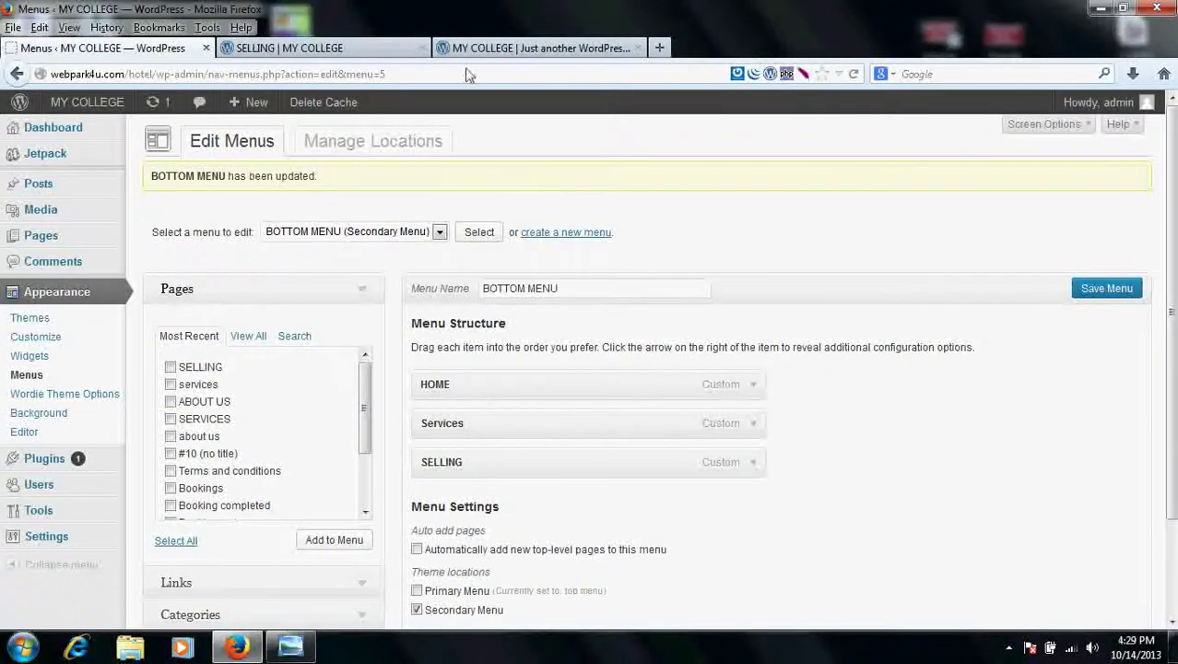
- Close the SELLING tab, reload the live site to check HOME, Services, SELLING, and return
{"action": "left_click", "coordinate": [335, 46]}
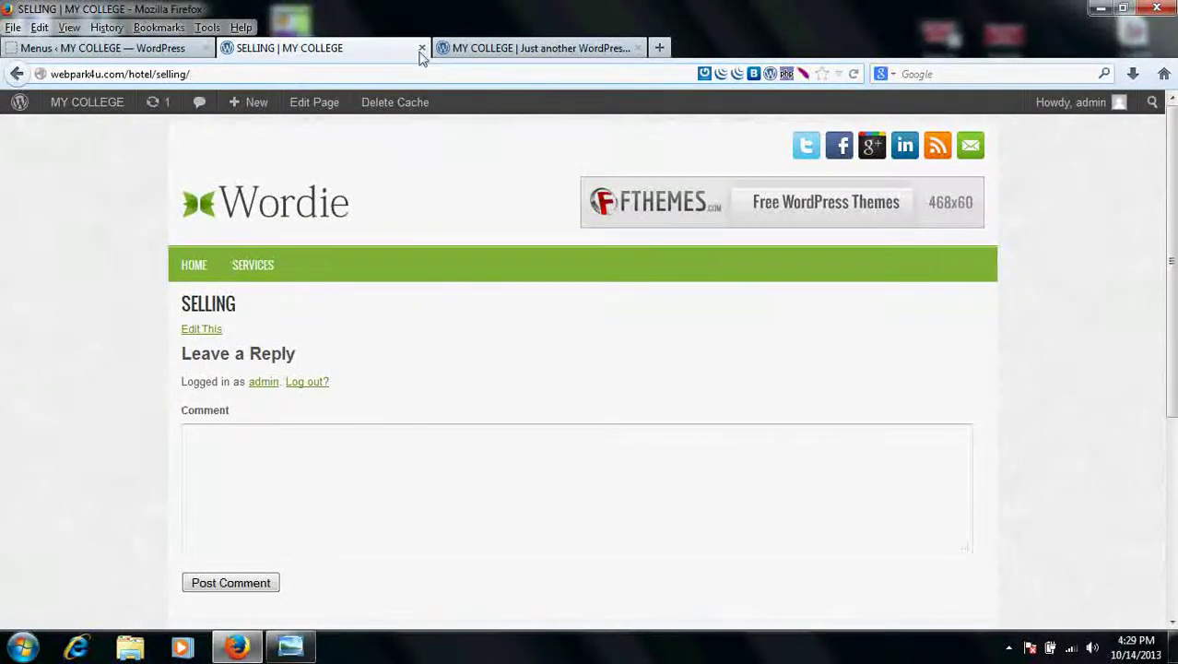
{"action": "left_click", "coordinate": [421, 47]}
{"action": "left_click", "coordinate": [289, 71]}
{"action": "key", "text": "Return"}
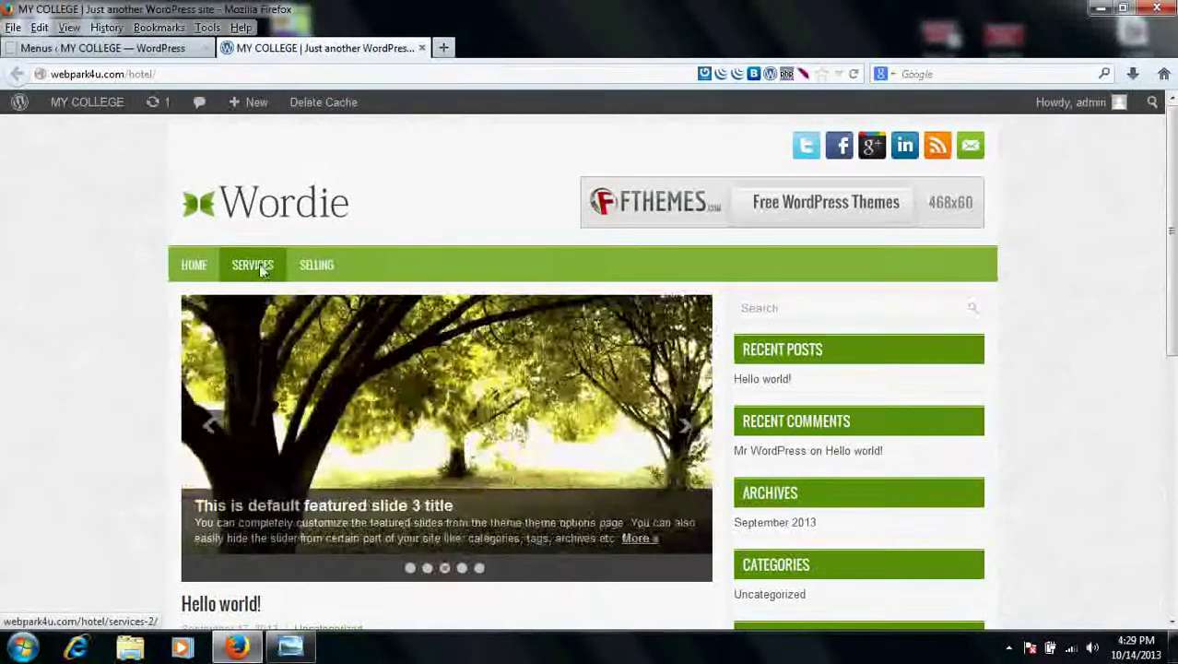
{"action": "left_click", "coordinate": [152, 48]}
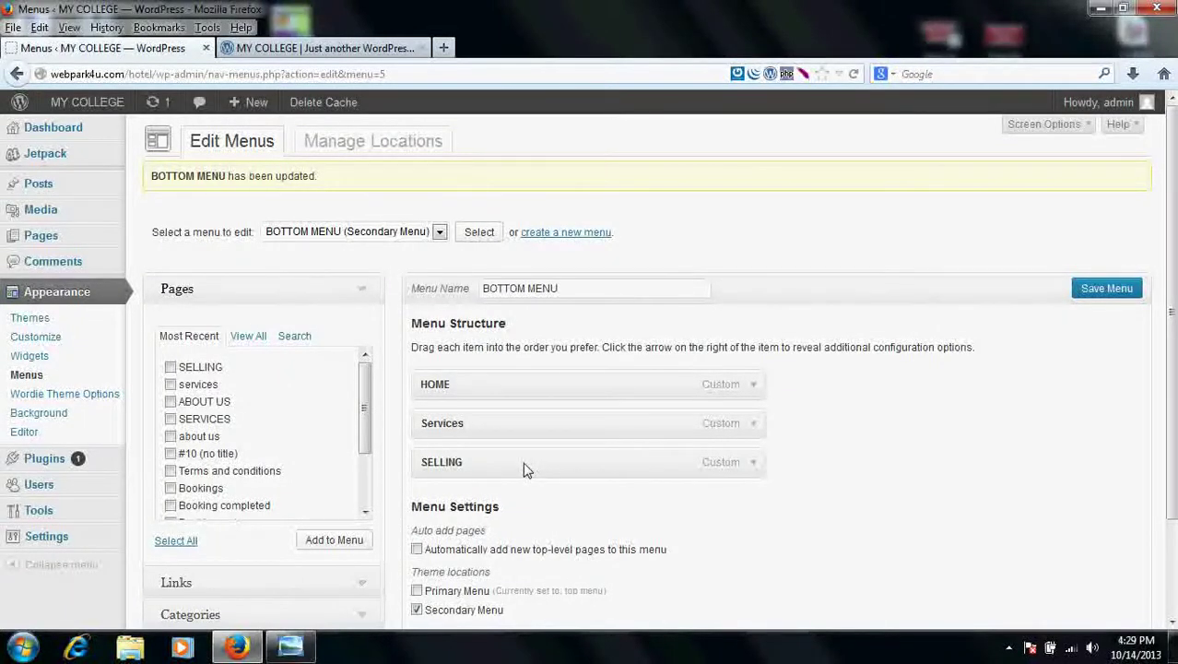
- Indent SELLING under Services, save BOTTOM MENU, and go to the live site's address bar
{"action": "left_click_drag", "start_coordinate": [523, 470], "coordinate": [558, 472]}
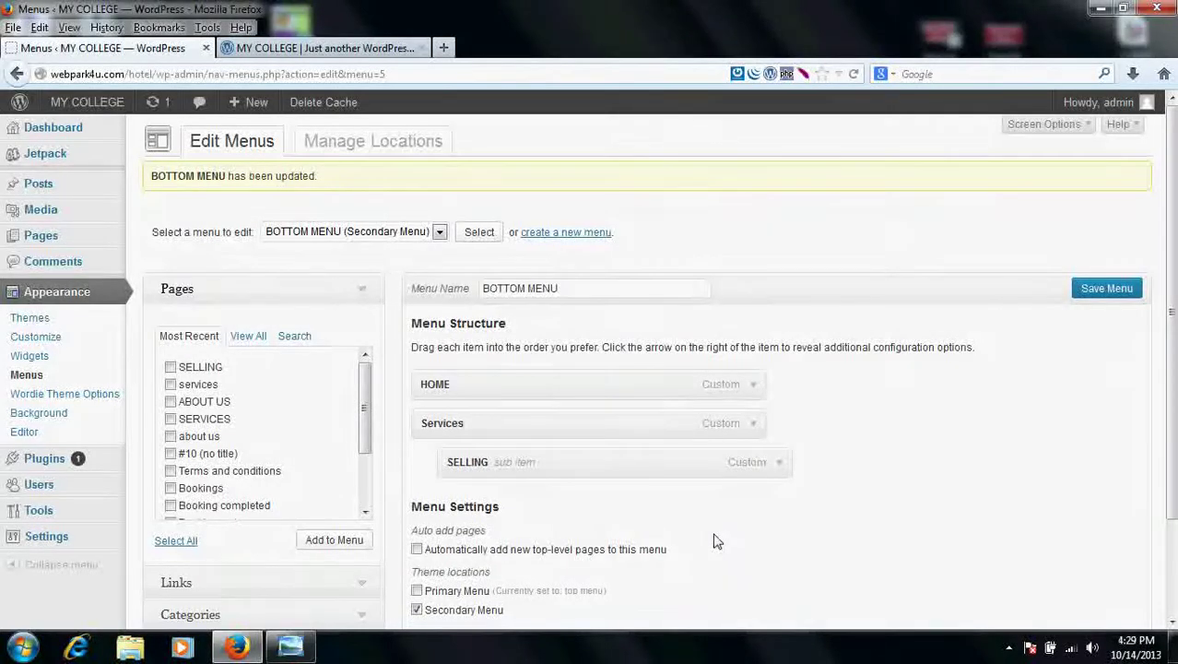
{"action": "left_click", "coordinate": [1099, 290]}
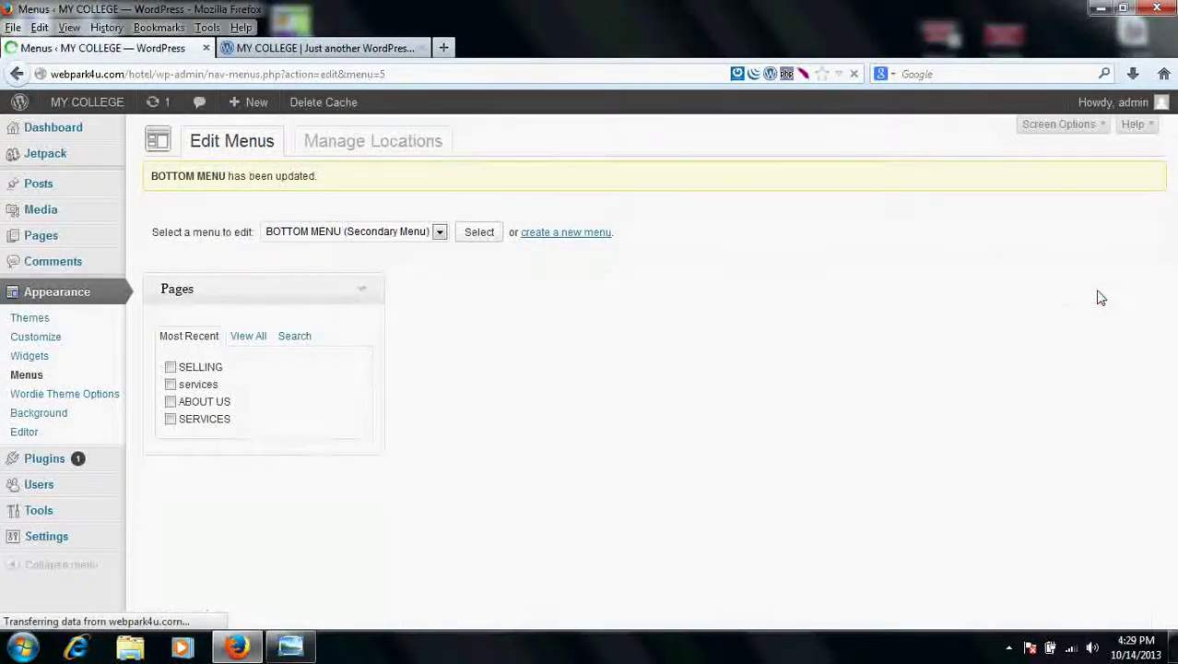
{"action": "left_click", "coordinate": [337, 48]}
{"action": "left_click", "coordinate": [242, 75]}
{"action": "key", "text": "Return"}
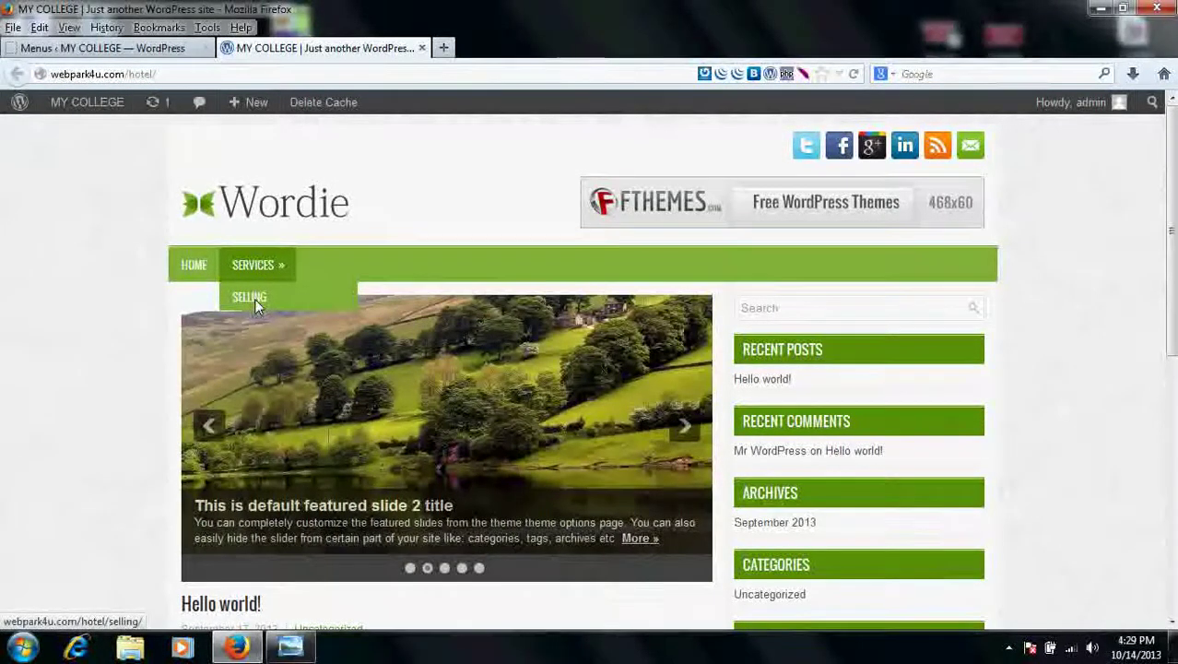
{"action": "left_click", "coordinate": [155, 50]}
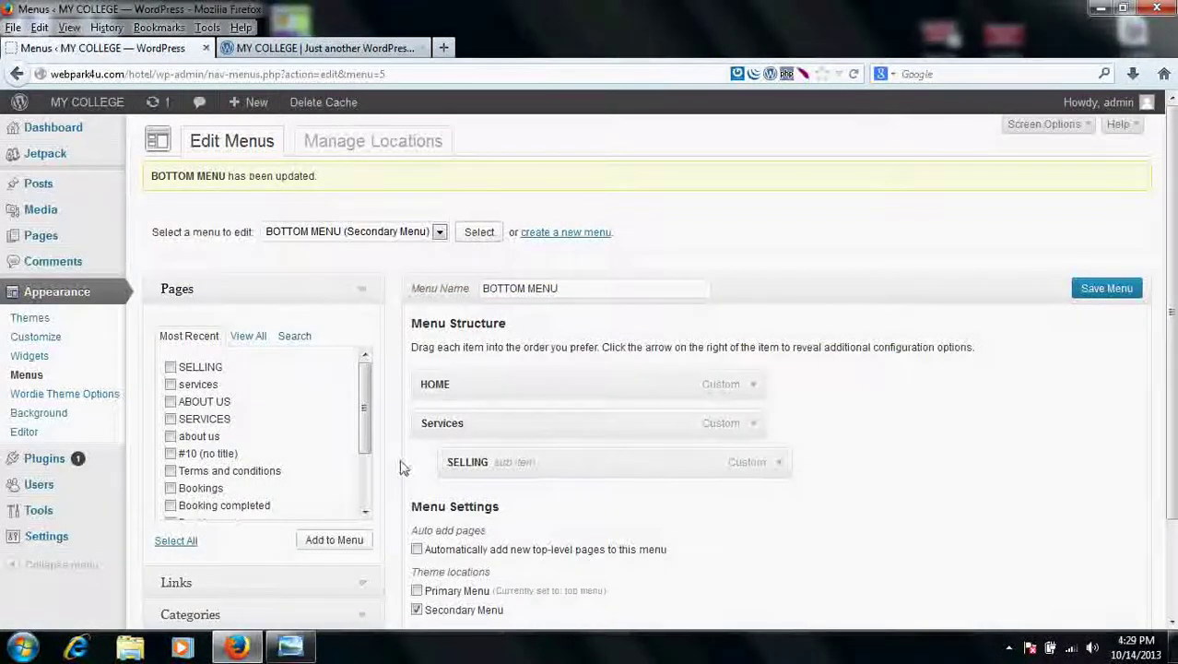
- Drag SELLING to top level between HOME and Services, save, and reload the live site
{"action": "mouse_move", "coordinate": [468, 468]}
{"action": "left_mouse_down"}
{"action": "mouse_move", "coordinate": [722, 408]}
{"action": "mouse_move", "coordinate": [443, 428]}
{"action": "left_mouse_up"}
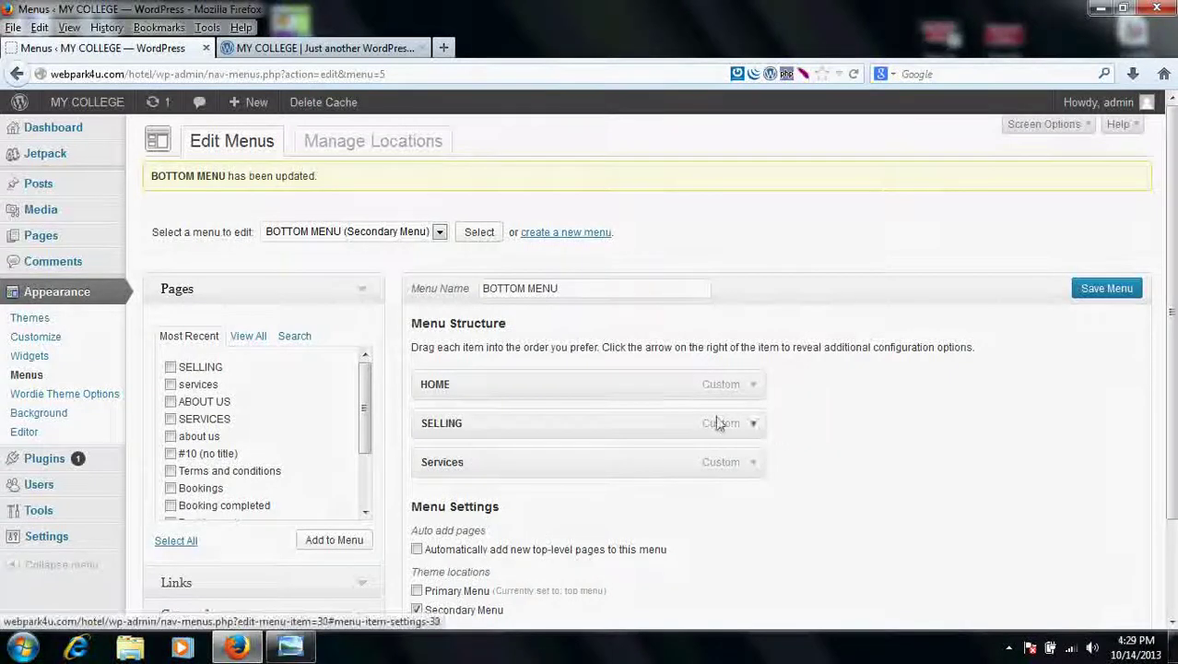
{"action": "left_click", "coordinate": [1101, 293]}
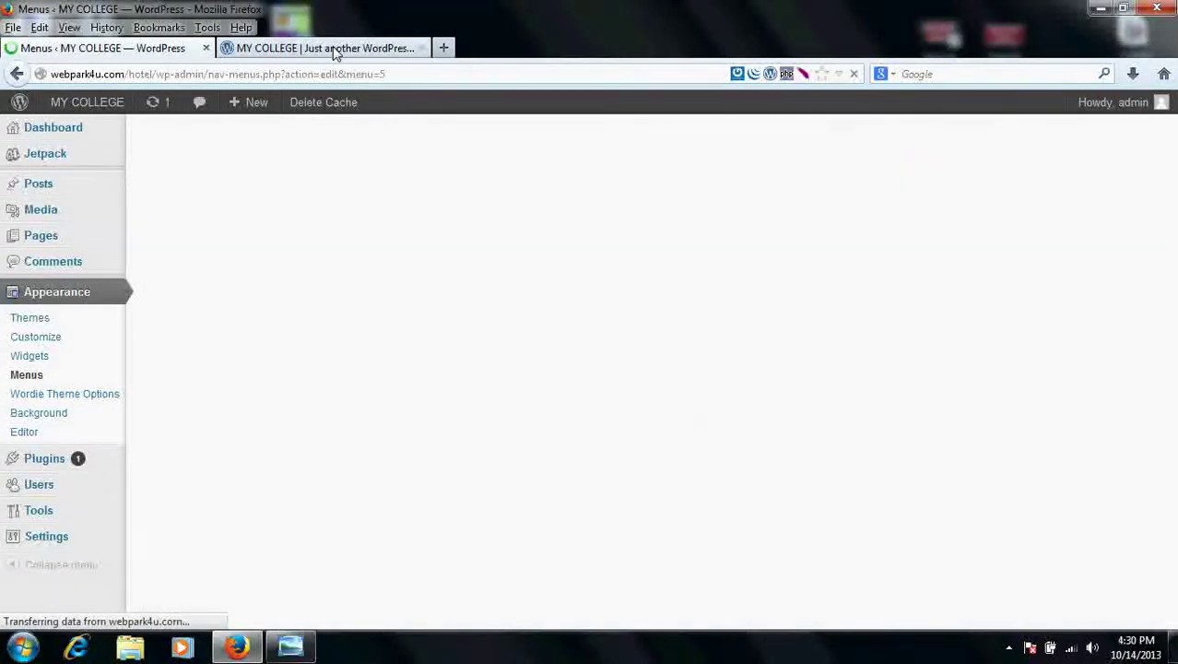
{"action": "left_click", "coordinate": [336, 51]}
{"action": "left_click", "coordinate": [273, 73]}
{"action": "key", "text": "Return"}
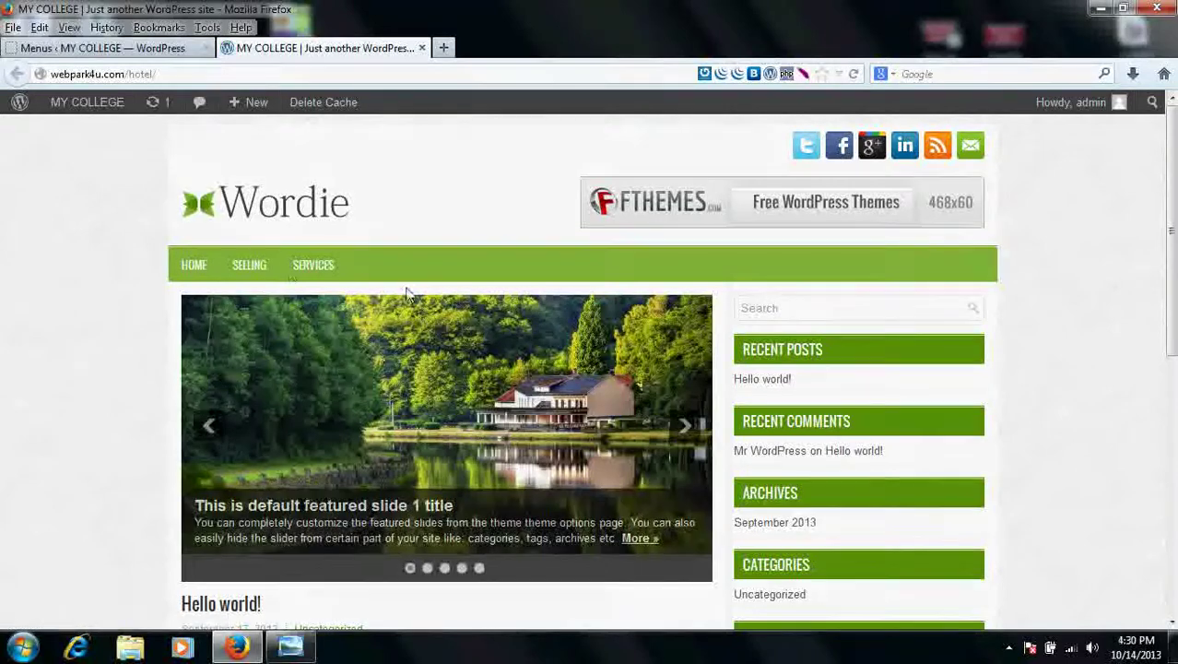
- Re-nest SELLING under Services, save, reload the site to see the drop-down, then return
{"action": "left_click", "coordinate": [165, 51]}
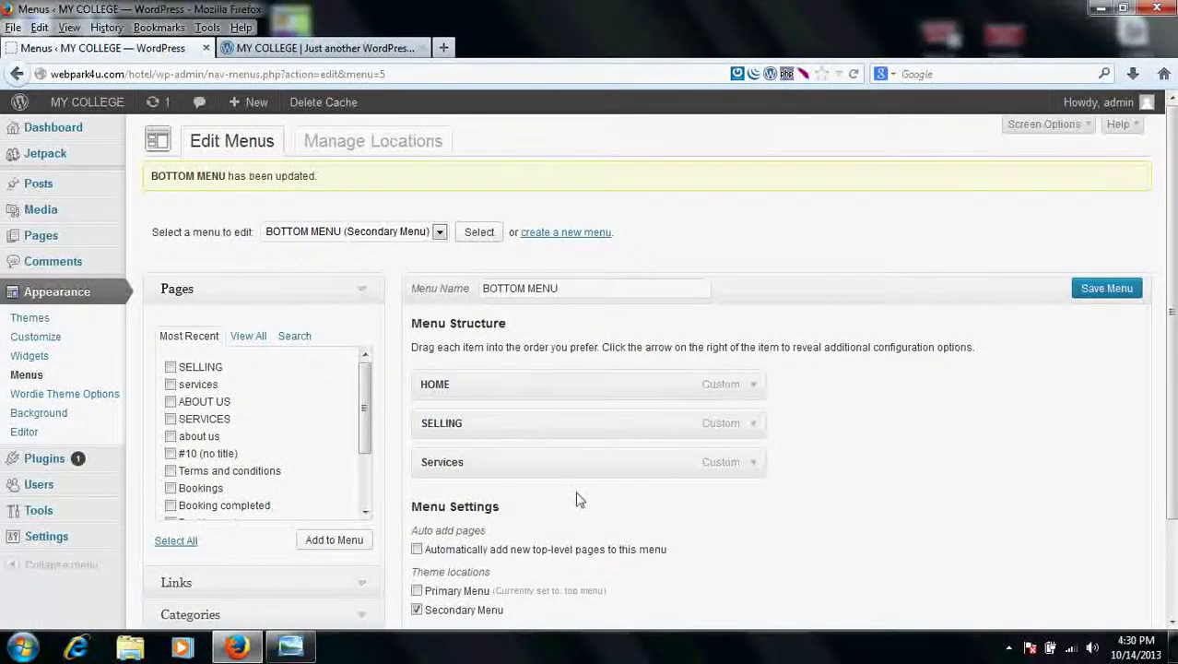
{"action": "mouse_move", "coordinate": [528, 428]}
{"action": "left_mouse_down"}
{"action": "mouse_move", "coordinate": [540, 470]}
{"action": "mouse_move", "coordinate": [567, 474]}
{"action": "left_mouse_up"}
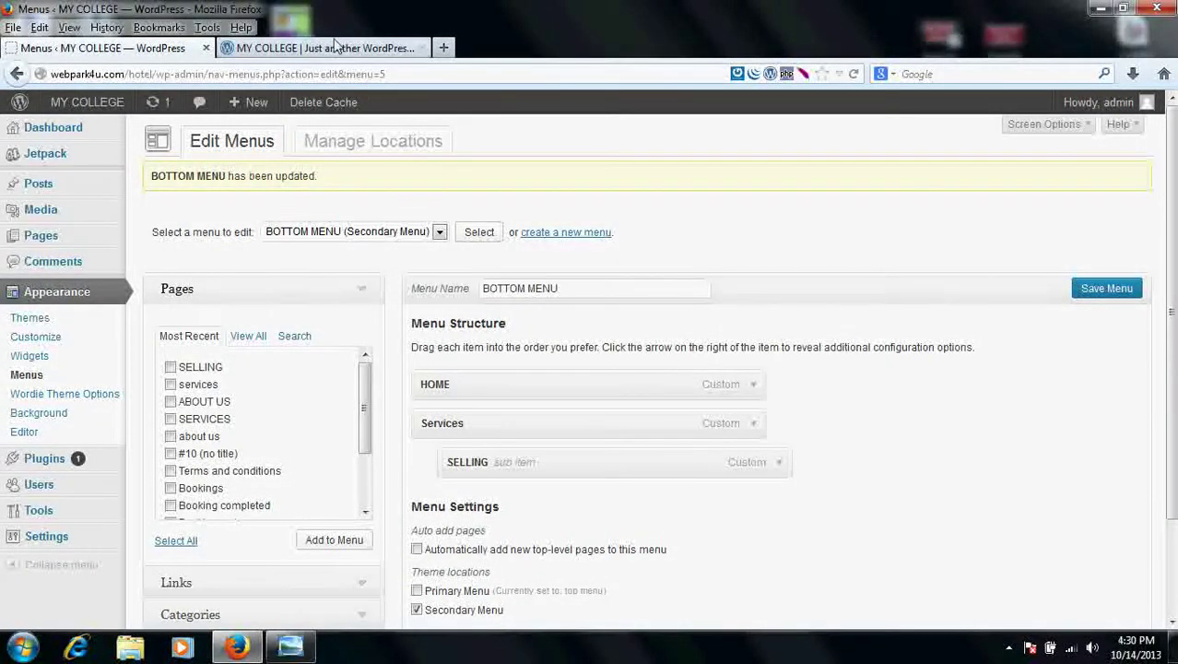
{"action": "left_click", "coordinate": [1079, 291]}
{"action": "left_click", "coordinate": [334, 46]}
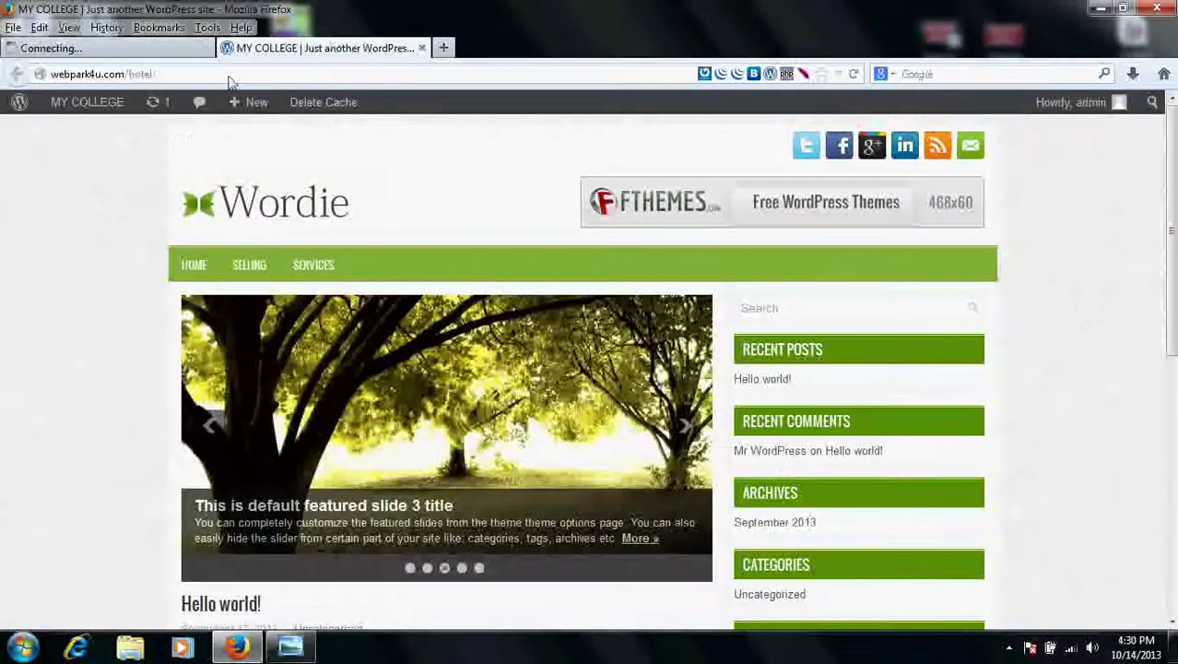
{"action": "left_click", "coordinate": [230, 78]}
{"action": "key", "text": "Return"}
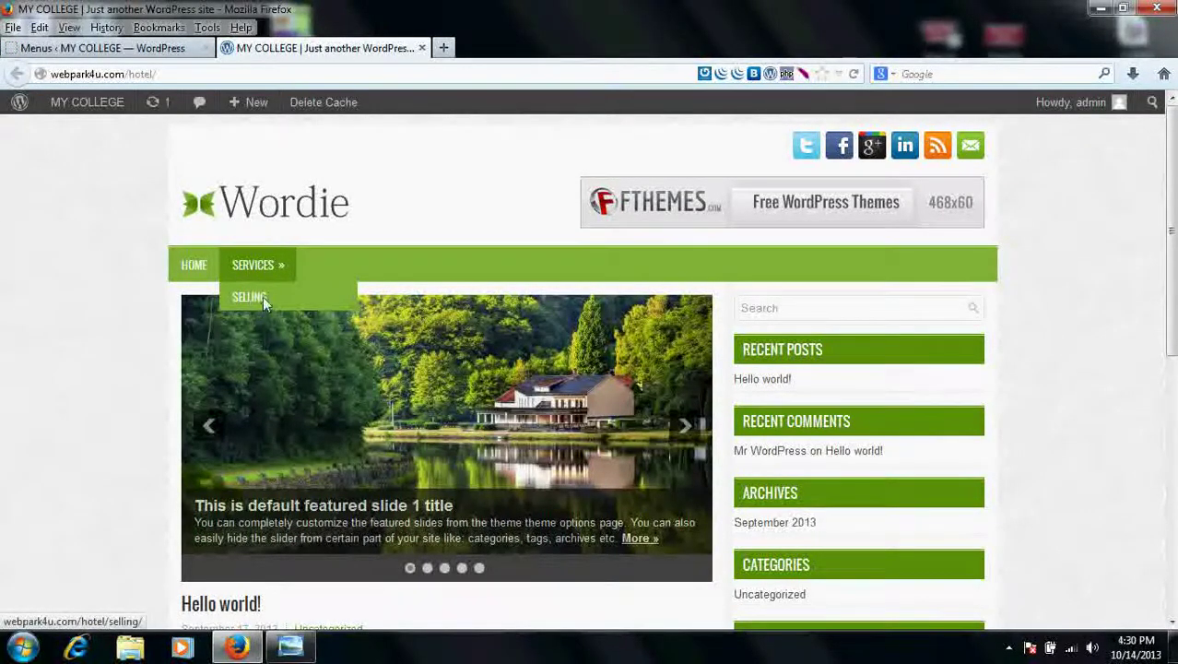
{"action": "left_click", "coordinate": [164, 49]}
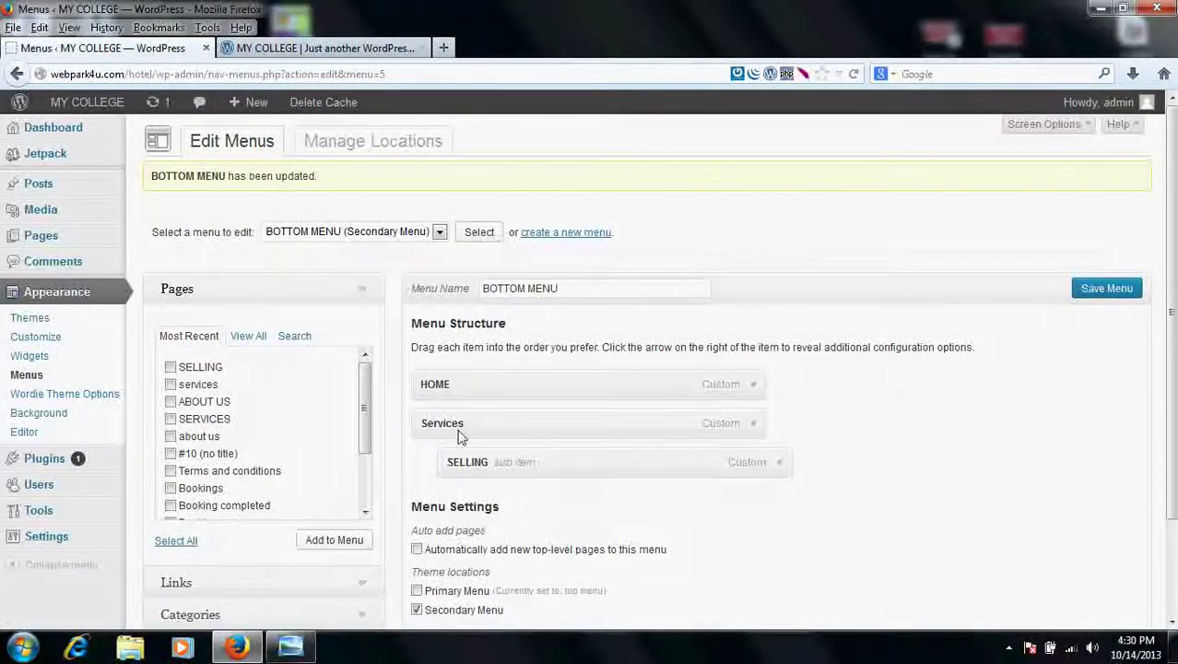
- Start a new custom link in Custom Links and paste the copied page address as its URL
{"action": "scroll", "coordinate": [204, 534], "scroll_direction": "down", "scroll_amount": 2}
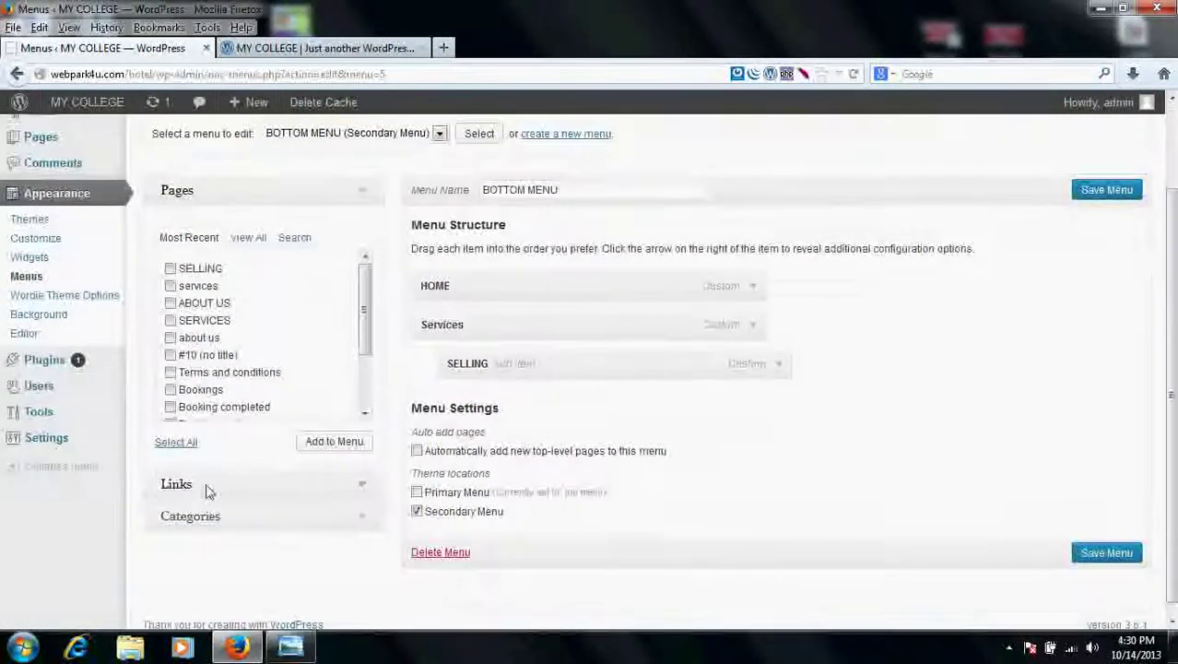
{"action": "left_click", "coordinate": [205, 485]}
{"action": "left_click", "coordinate": [263, 304]}
{"action": "type", "text": "BUYING"}
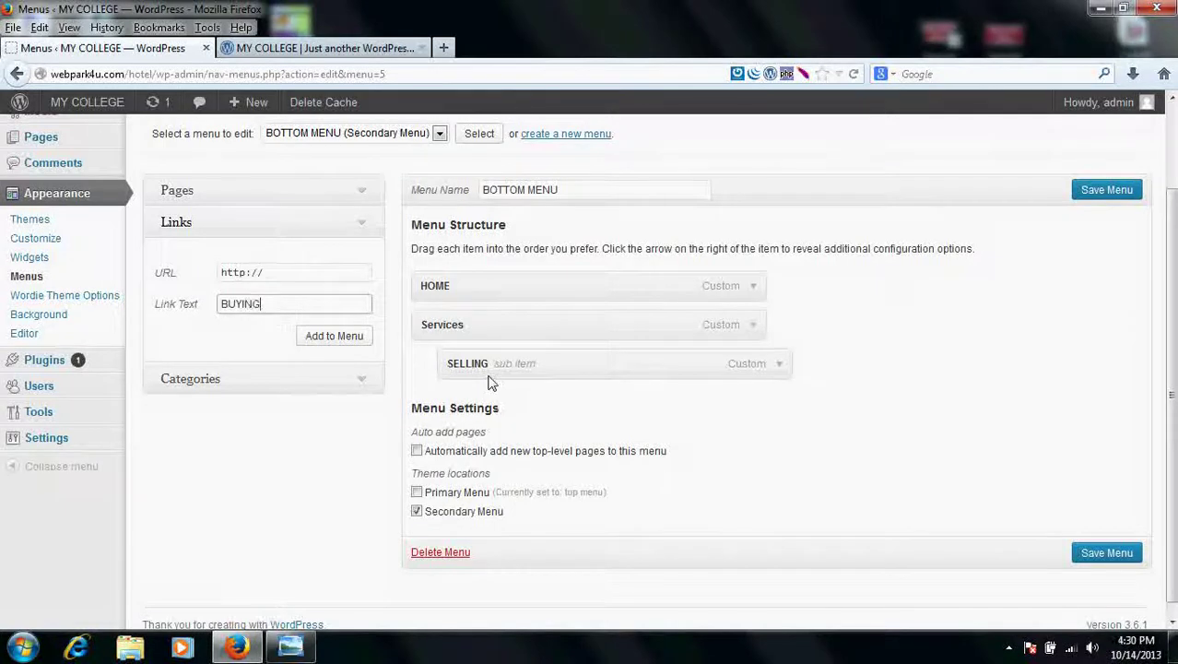
{"action": "left_click", "coordinate": [283, 277]}
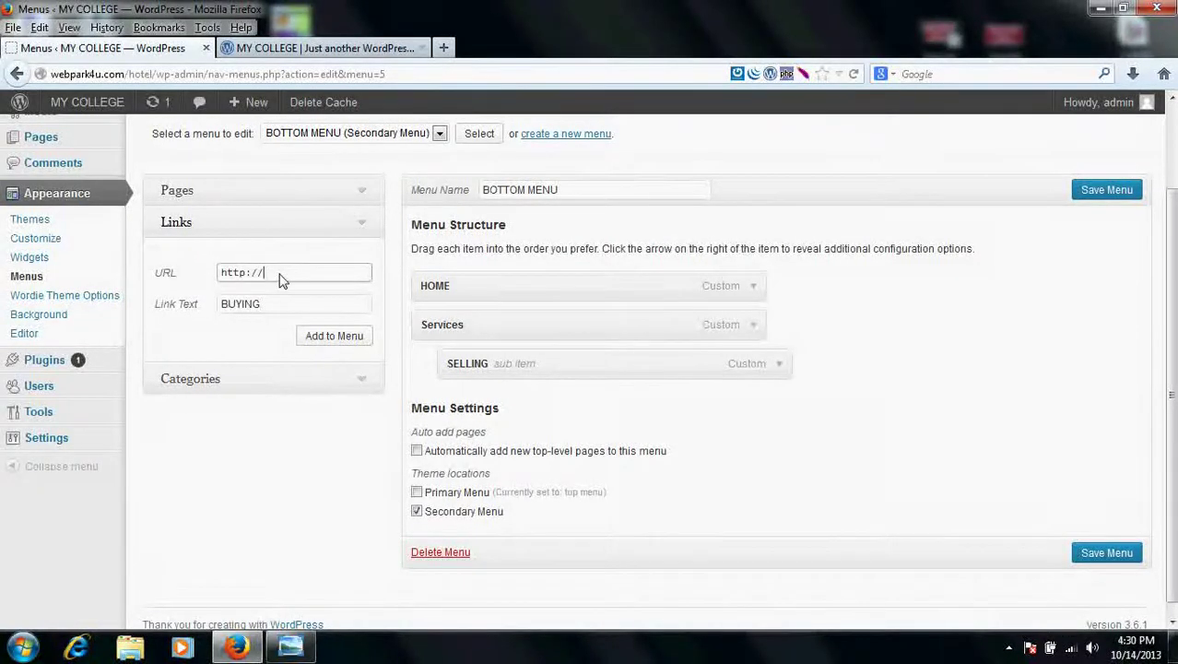
{"action": "left_click_drag", "start_coordinate": [283, 276], "coordinate": [180, 281]}
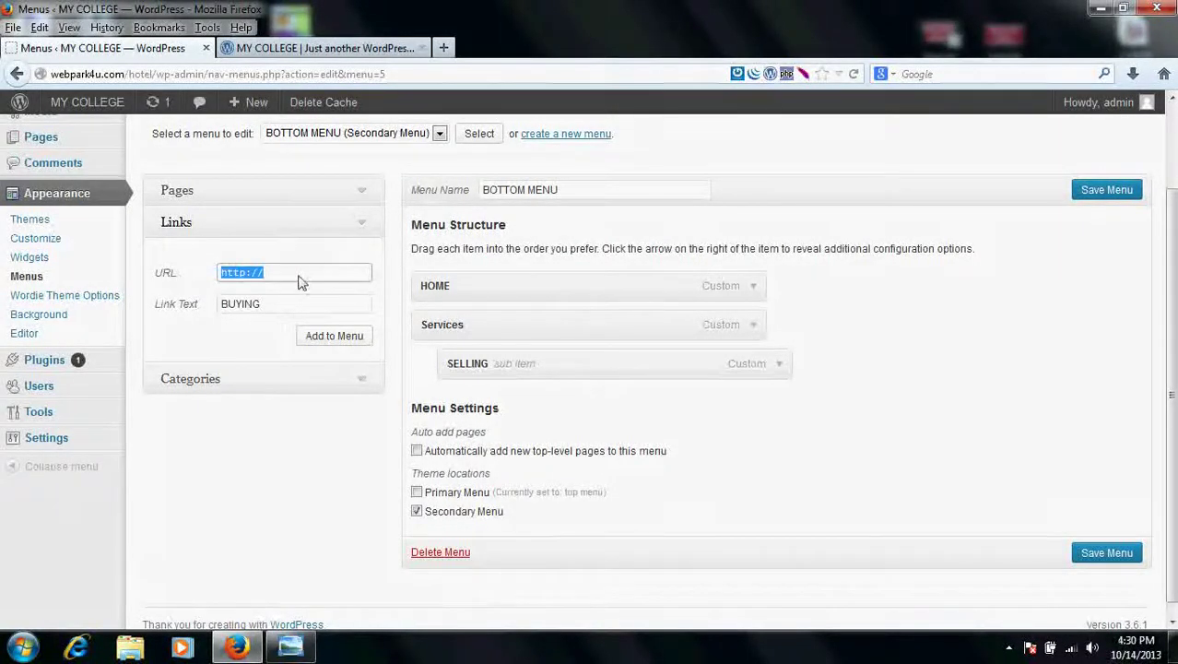
{"action": "key", "text": "shift+Right"}
{"action": "key", "text": "shift+Right"}
{"action": "key", "text": "shift+Right"}
{"action": "key", "text": "shift+Right"}
{"action": "key", "text": "shift+Right"}
{"action": "key", "text": "shift+Left"}
{"action": "key", "text": "shift+Left"}
{"action": "key", "text": "shift+Left"}
{"action": "key", "text": "shift+Left"}
{"action": "key", "text": "shift+Left"}
{"action": "right_click", "coordinate": [293, 276]}
{"action": "left_click", "coordinate": [335, 345]}
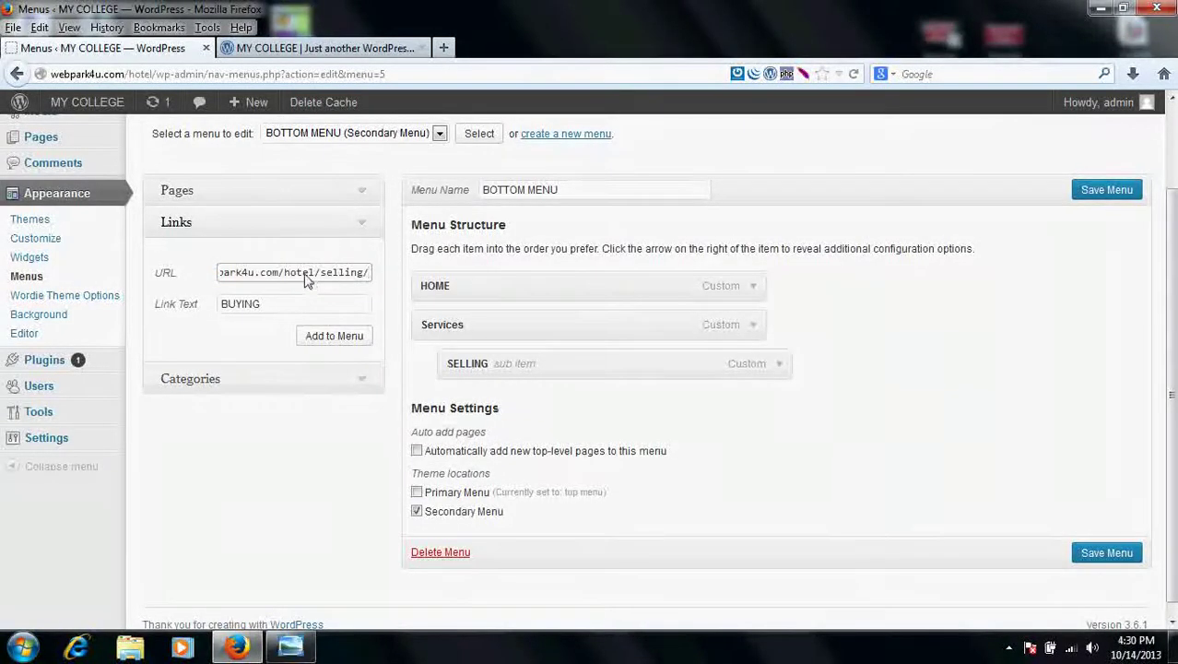
- Finish the link text, add BUYING to the menu and nest it under Services
{"action": "left_click", "coordinate": [308, 272]}
{"action": "type", "text": "FGF"}
{"action": "left_click", "coordinate": [333, 338]}
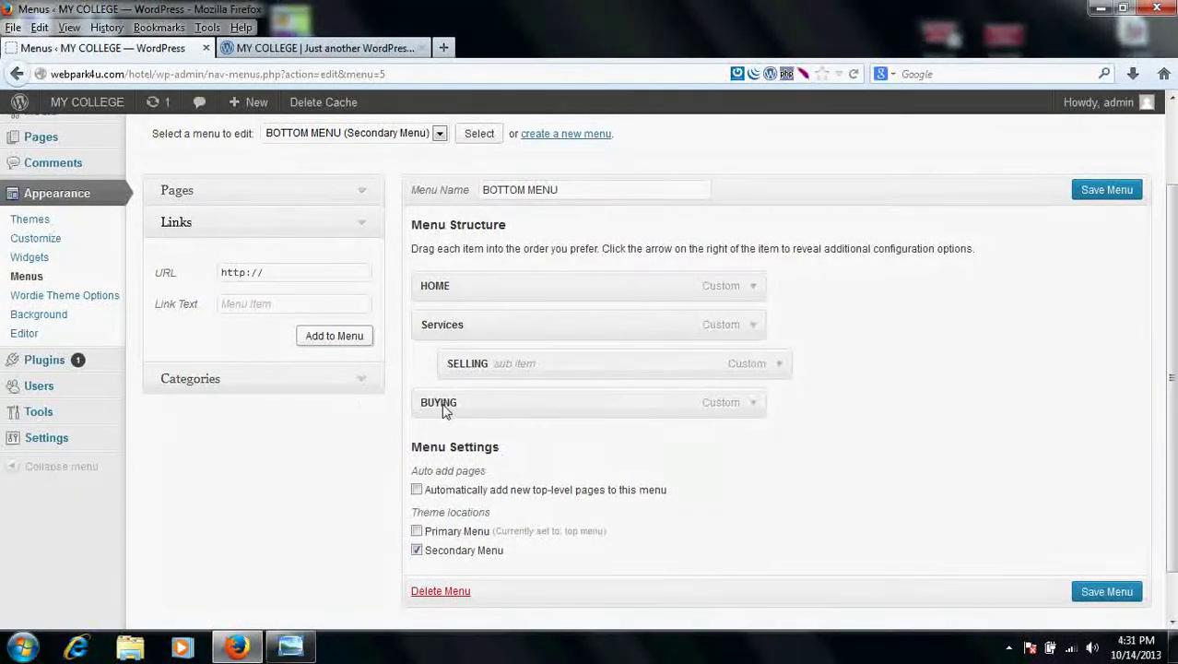
{"action": "left_click_drag", "start_coordinate": [444, 408], "coordinate": [473, 410]}
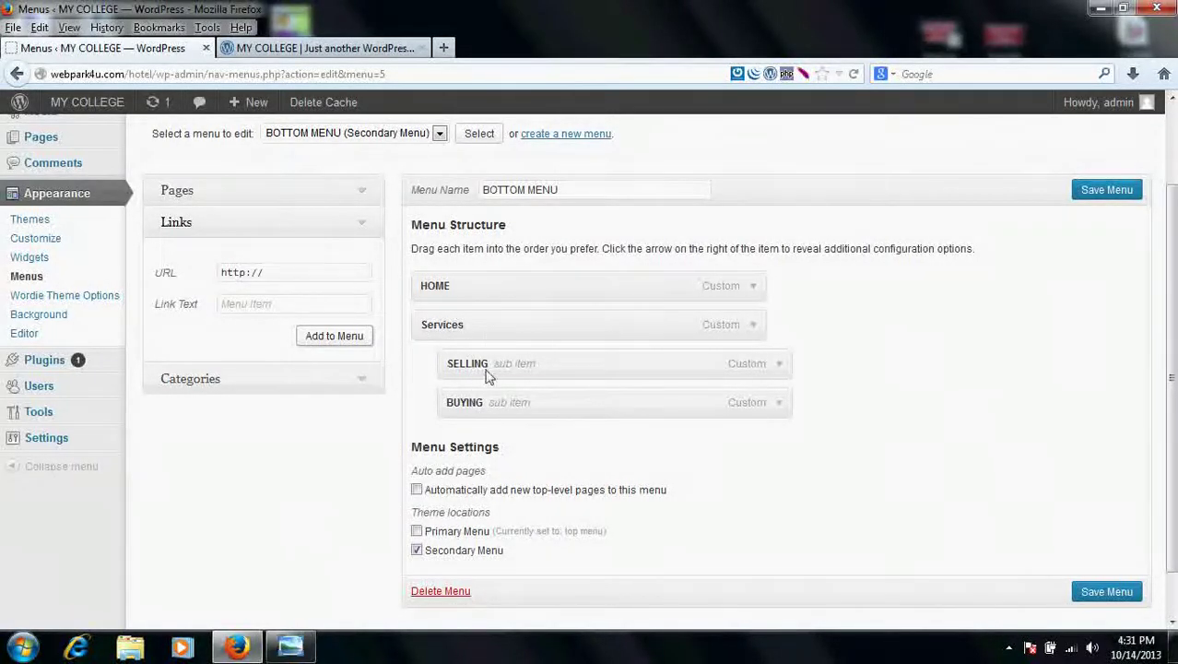
- Save BOTTOM MENU, reload the live site to check the SERVICES drop-down, and return to Menus
{"action": "left_click", "coordinate": [1093, 193]}
{"action": "left_click", "coordinate": [267, 51]}
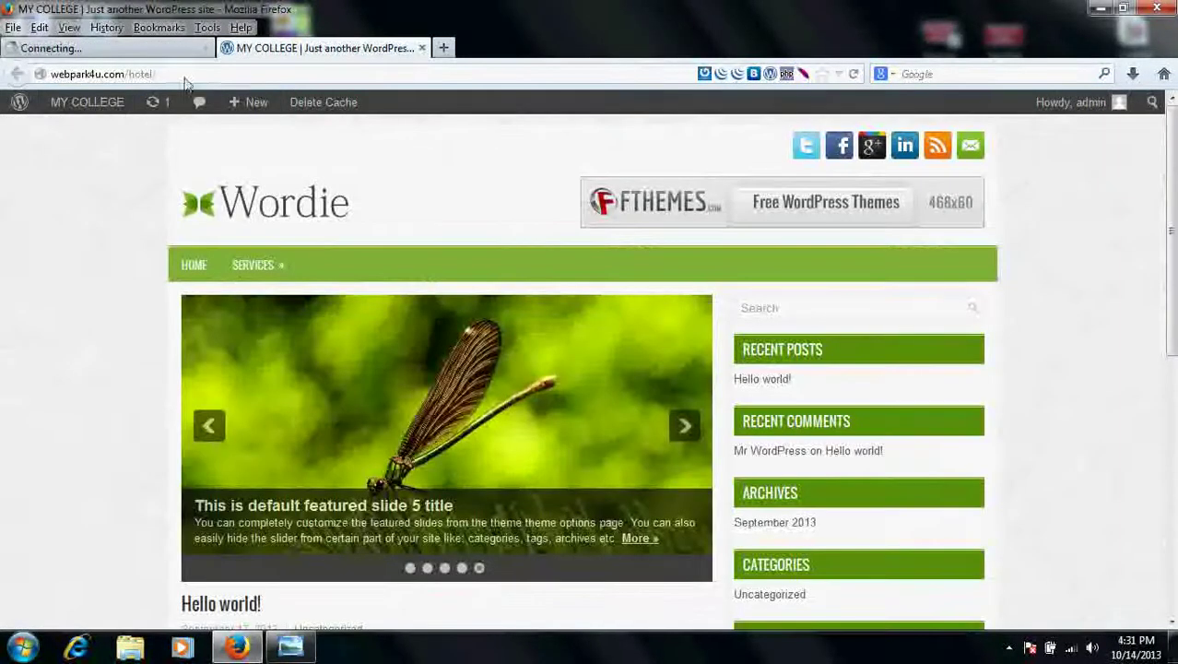
{"action": "left_click", "coordinate": [176, 79]}
{"action": "key", "text": "Return"}
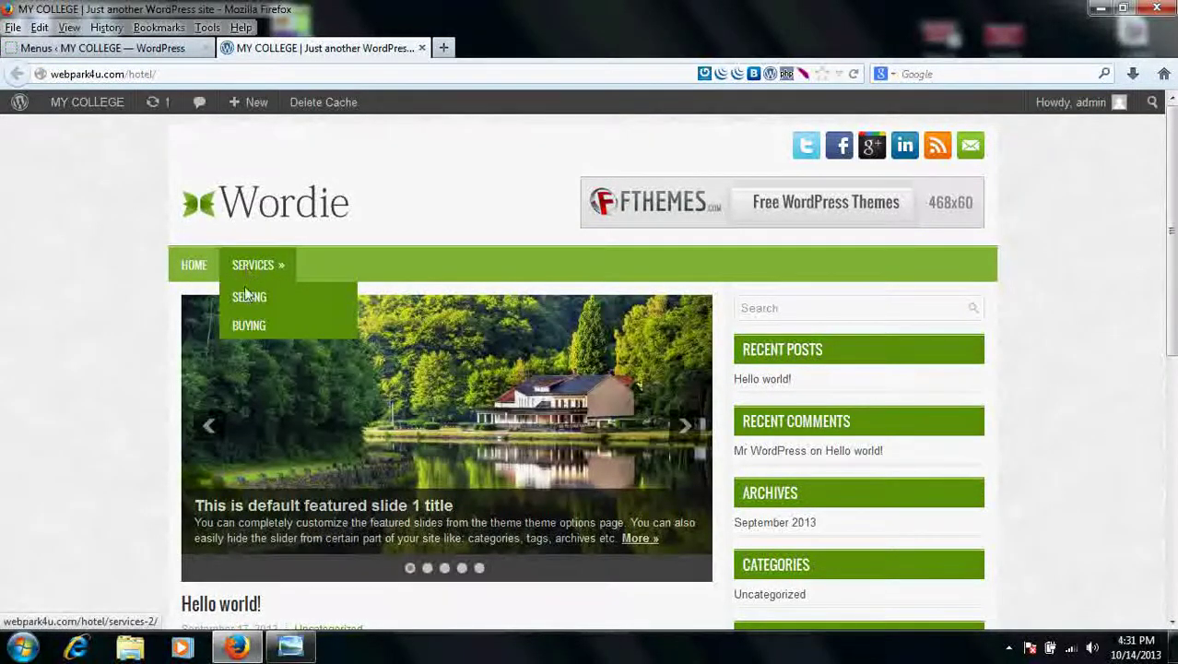
{"action": "mouse_move", "coordinate": [255, 264]}
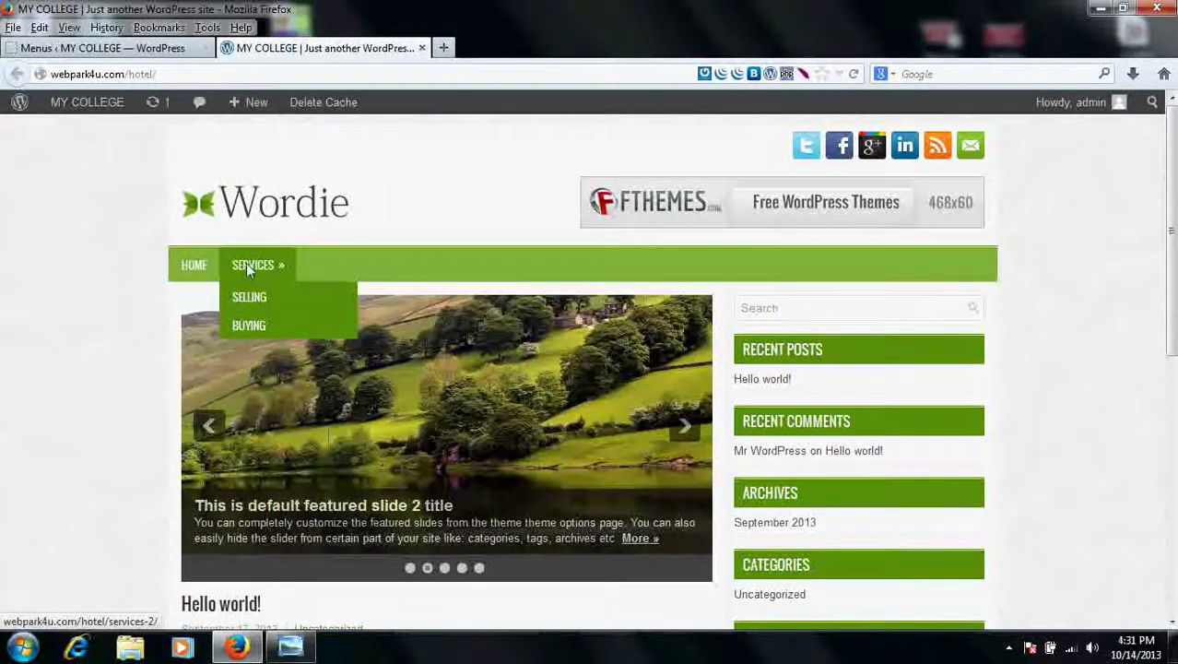
{"action": "left_click", "coordinate": [148, 44]}
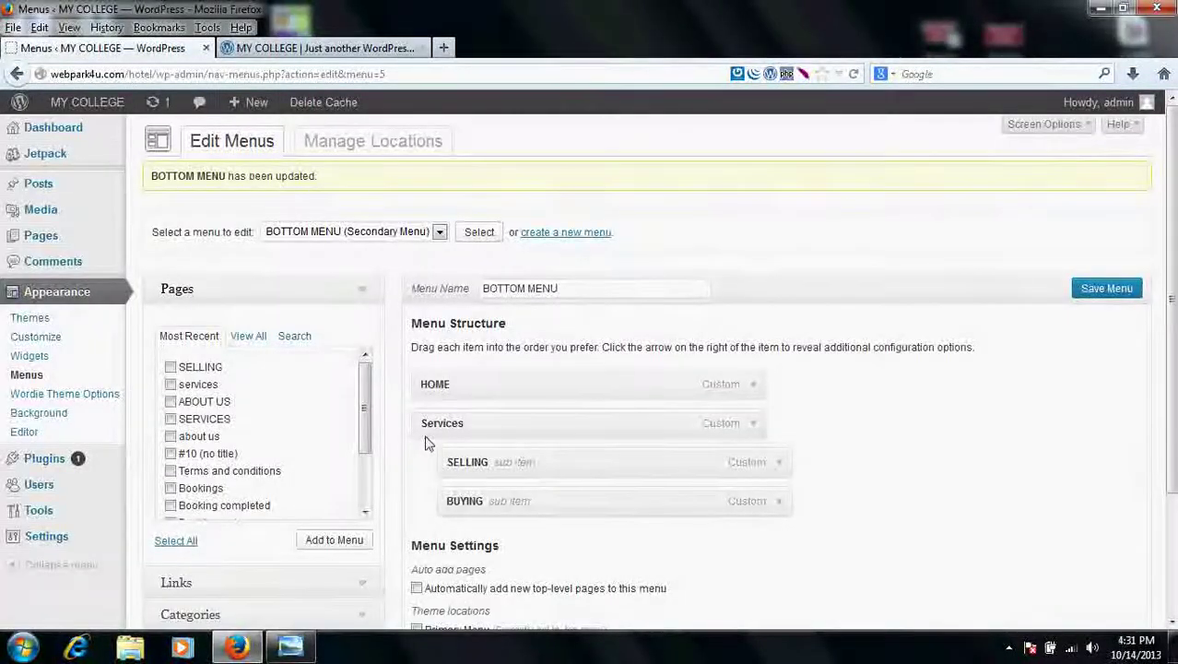
{"action": "scroll", "coordinate": [429, 441], "scroll_direction": "down", "scroll_amount": 2}
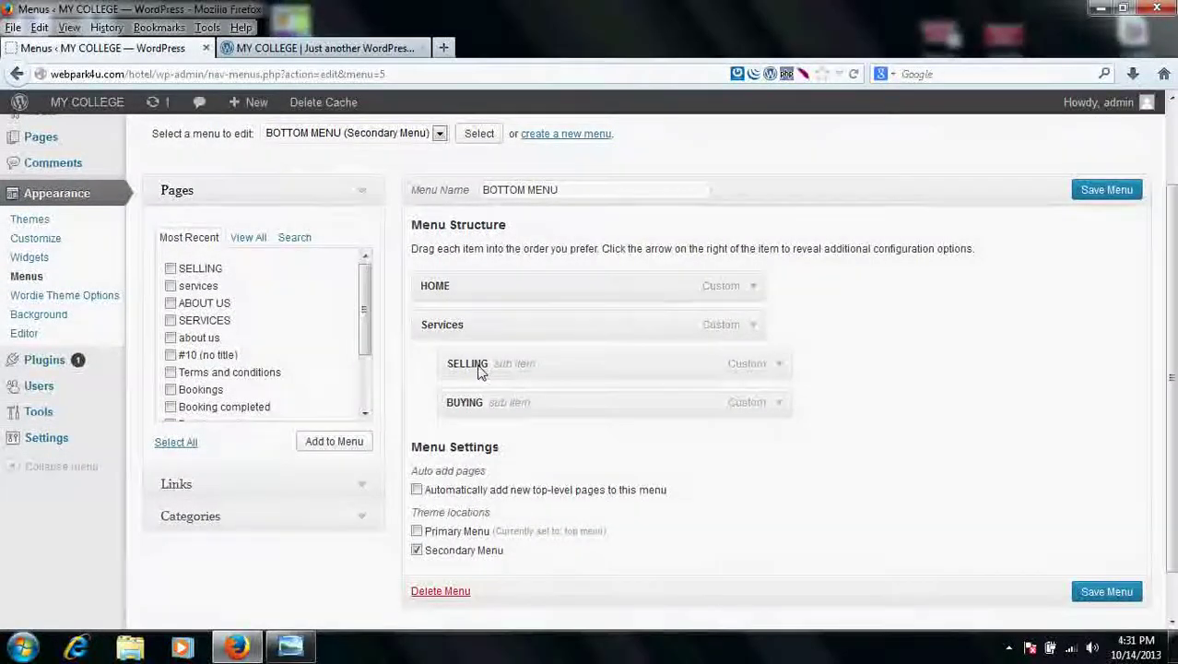
- Move SELLING and BUYING back to top level in the BOTTOM MENU and save it
{"action": "left_click_drag", "start_coordinate": [478, 369], "coordinate": [449, 376]}
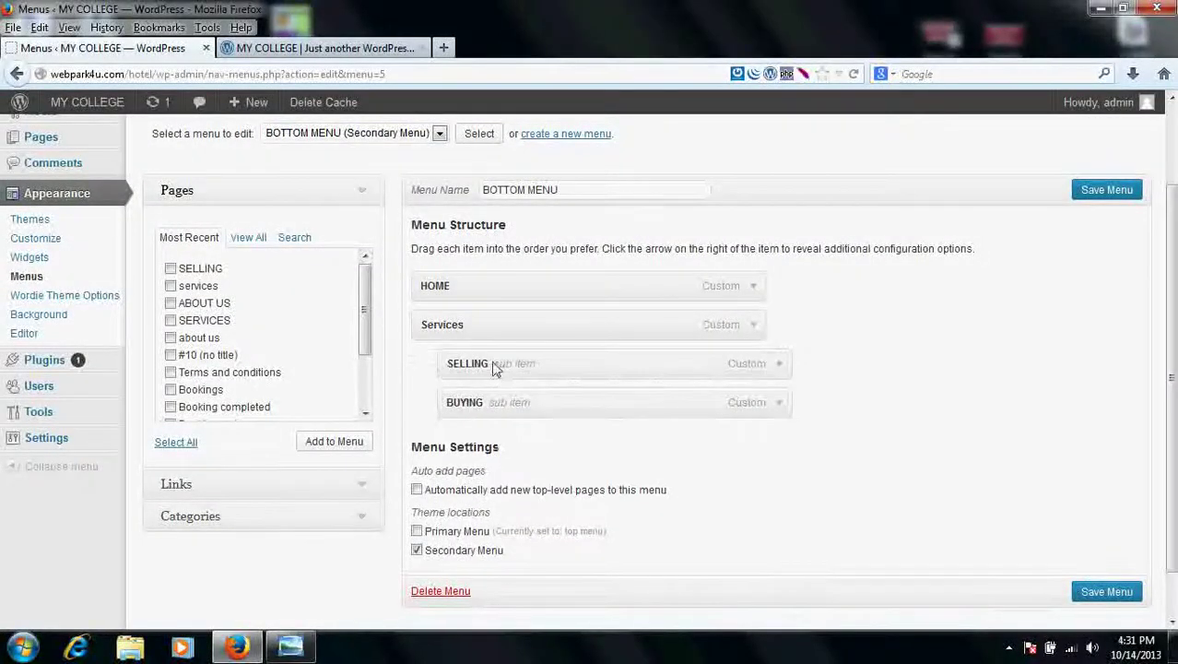
{"action": "left_click_drag", "start_coordinate": [477, 366], "coordinate": [455, 371]}
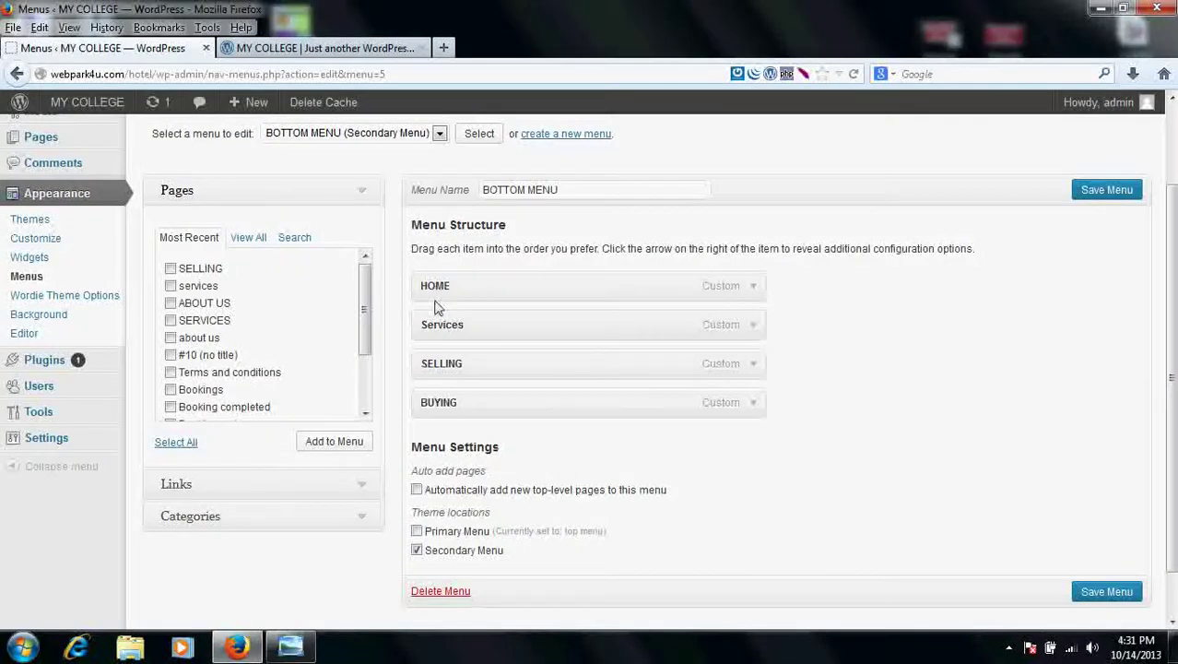
{"action": "left_click", "coordinate": [1101, 196]}
- Reload the live site to check the flat HOME, SERVICES, SELLING, BUYING menu
{"action": "left_click", "coordinate": [294, 50]}
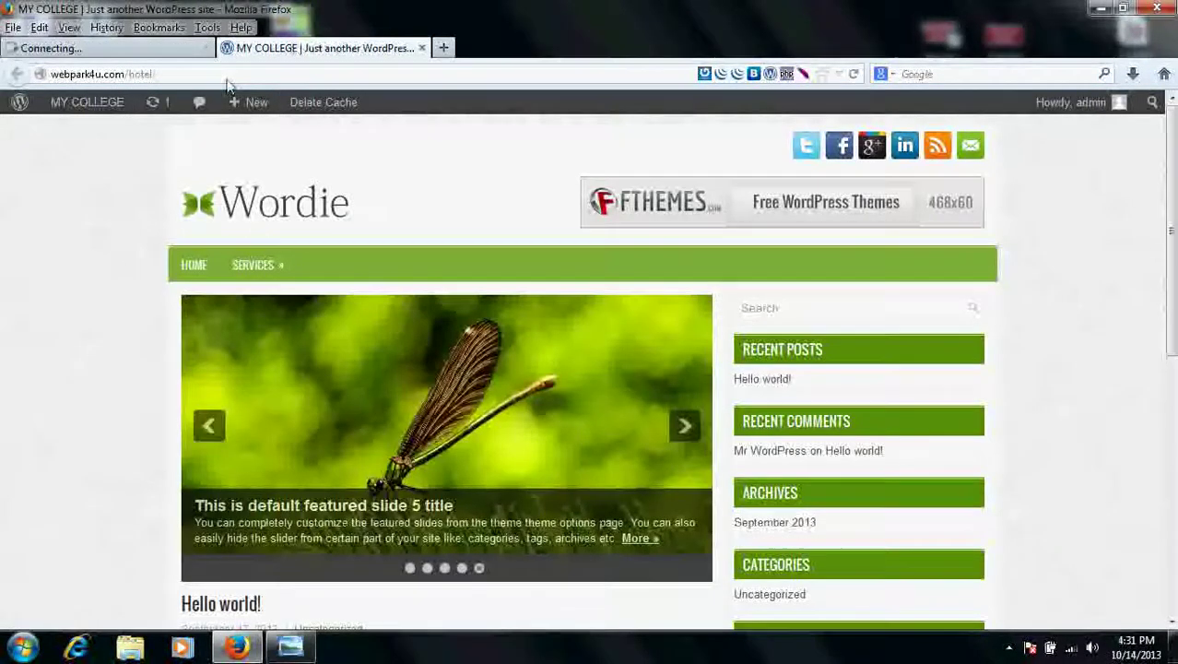
{"action": "left_click", "coordinate": [205, 80]}
{"action": "key", "text": "Return"}
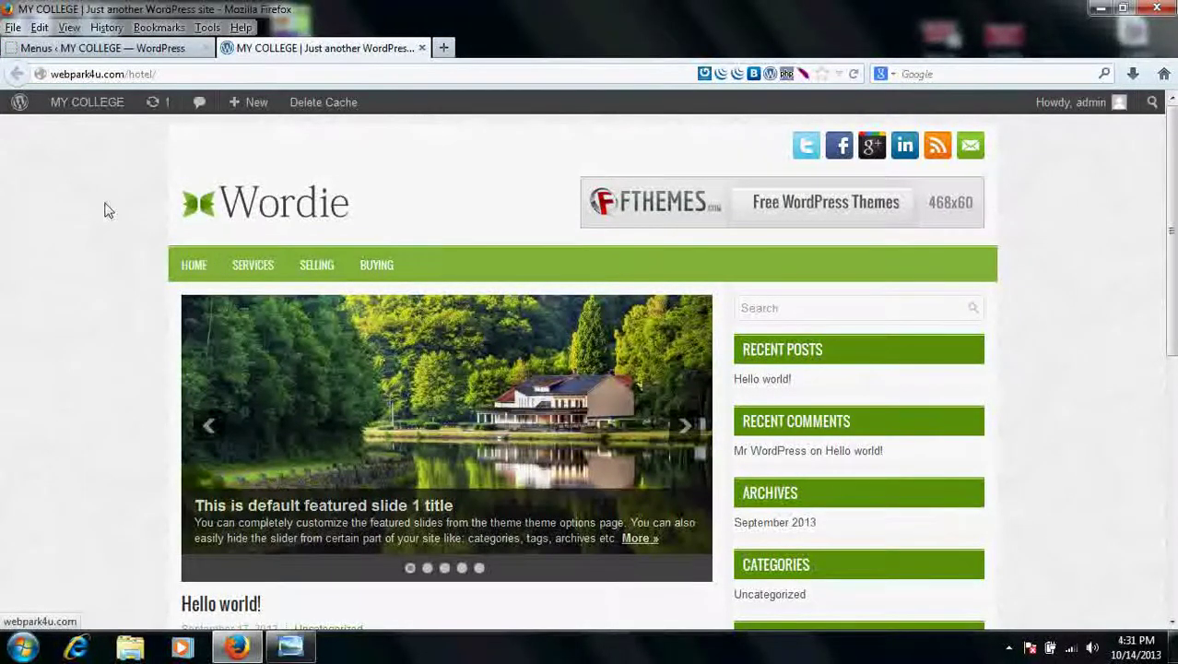
- Nest Services as a sub-item under HOME in the BOTTOM MENU and save
{"action": "left_click", "coordinate": [143, 51]}
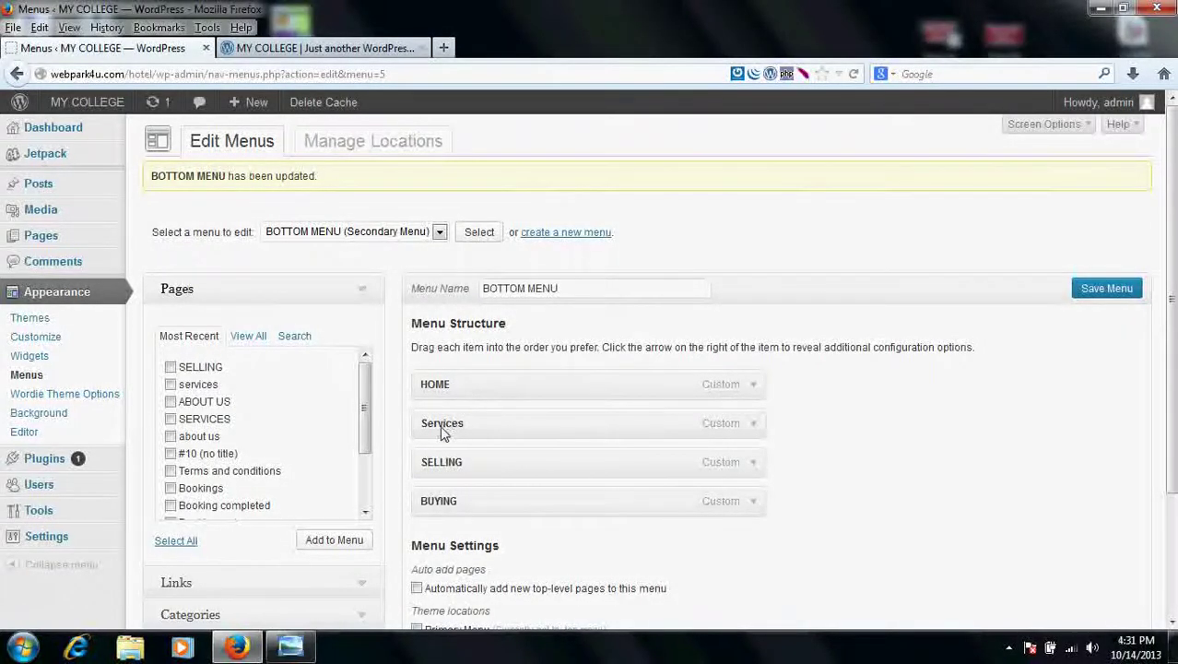
{"action": "left_click_drag", "start_coordinate": [443, 432], "coordinate": [472, 434]}
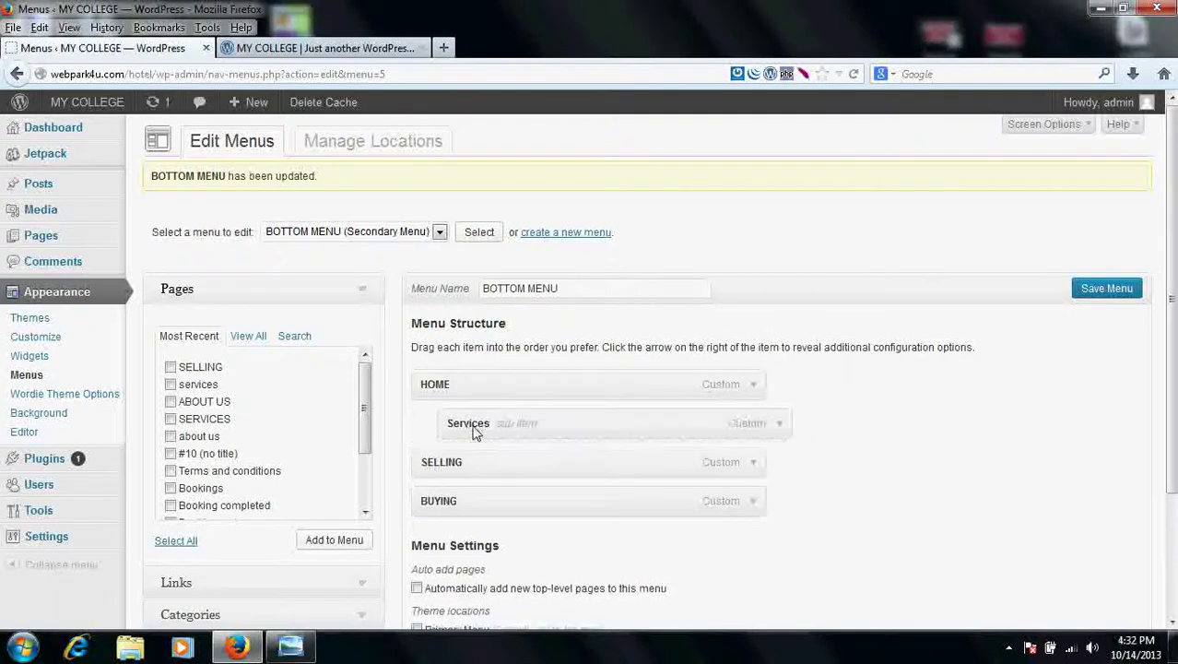
{"action": "left_click", "coordinate": [1118, 288]}
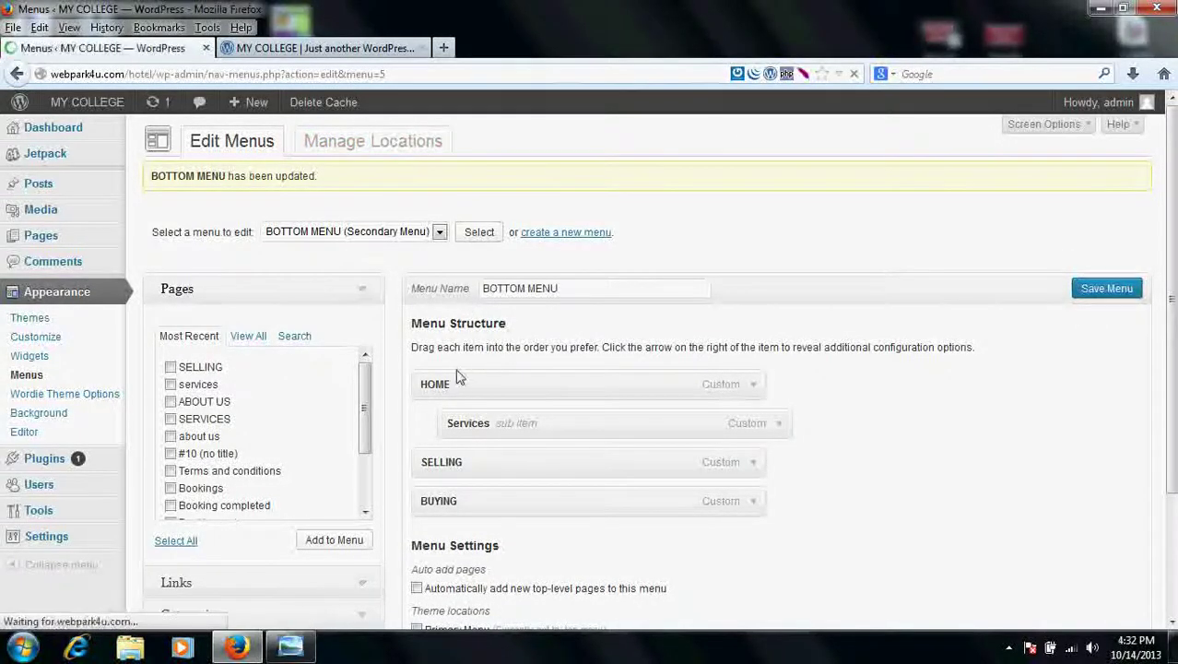
- Reload the live site to check Services in HOME's drop-down
{"action": "left_click", "coordinate": [337, 51]}
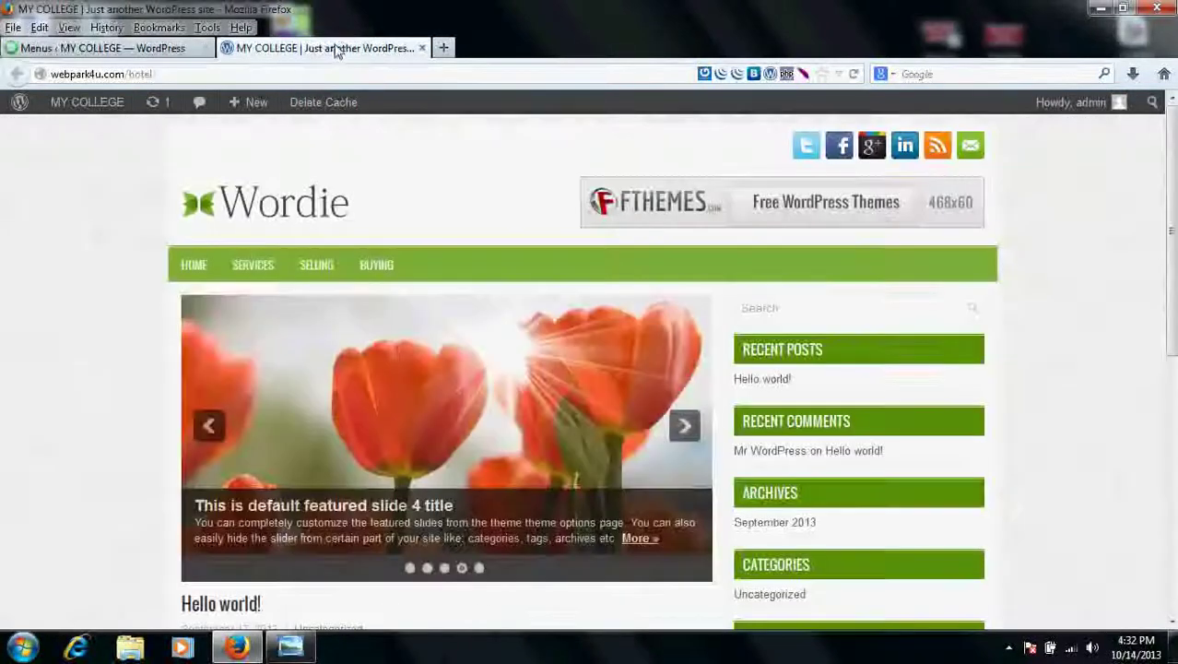
{"action": "left_click", "coordinate": [236, 73]}
{"action": "key", "text": "Return"}
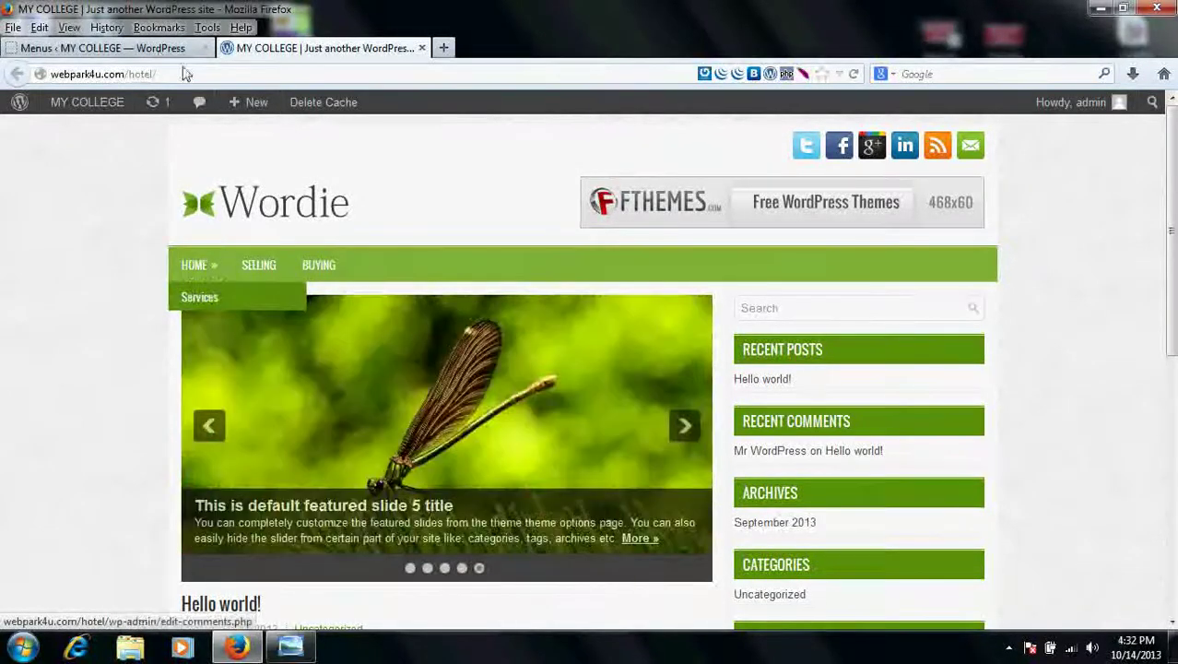
{"action": "mouse_move", "coordinate": [194, 264]}
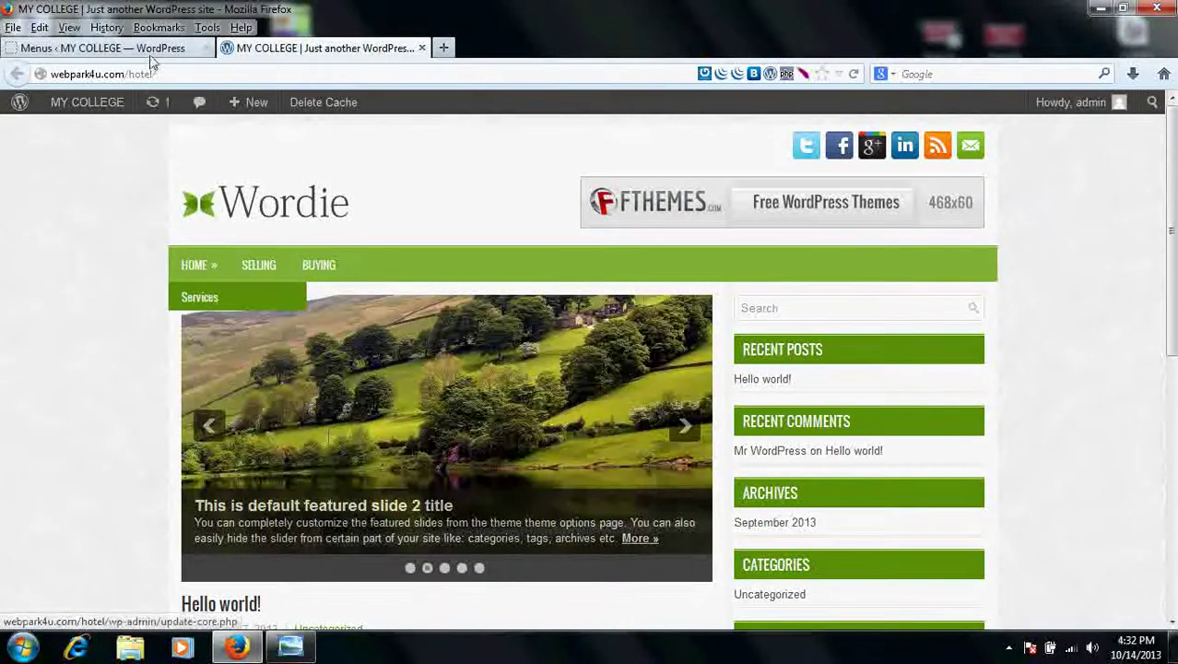
- Nest SELLING and BUYING under Services in the BOTTOM MENU and save
{"action": "left_click", "coordinate": [102, 48]}
{"action": "scroll", "coordinate": [590, 434], "scroll_direction": "down", "scroll_amount": 2}
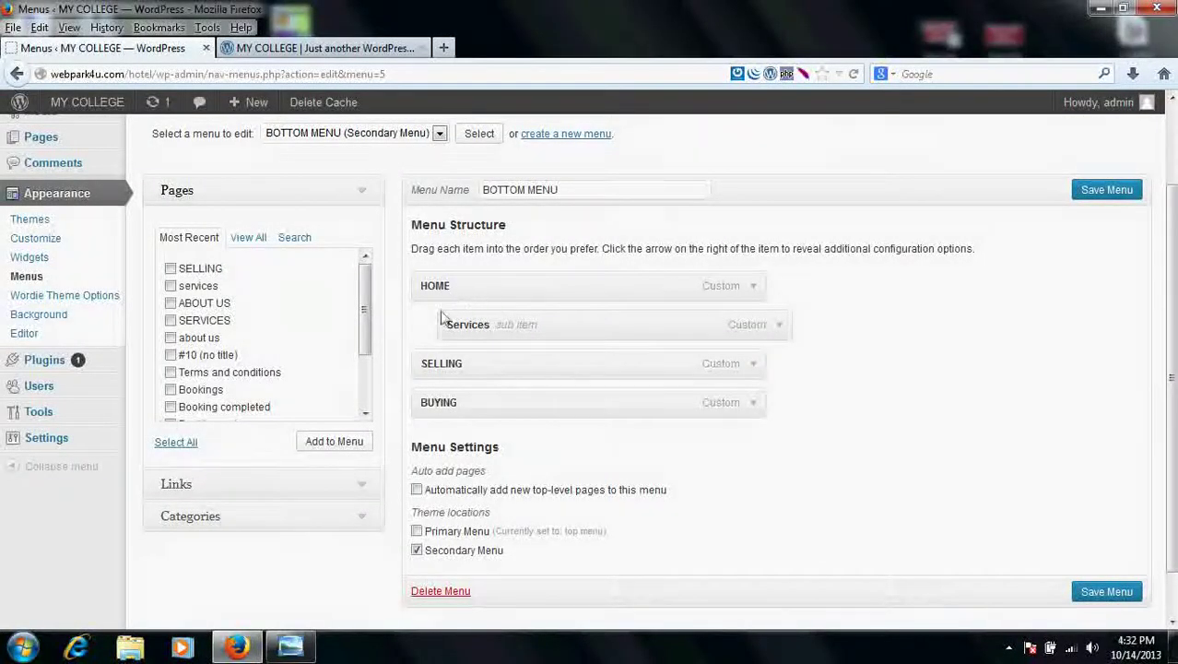
{"action": "mouse_move", "coordinate": [440, 373]}
{"action": "left_mouse_down"}
{"action": "mouse_move", "coordinate": [473, 372]}
{"action": "mouse_move", "coordinate": [479, 409]}
{"action": "mouse_move", "coordinate": [489, 397]}
{"action": "left_mouse_up"}
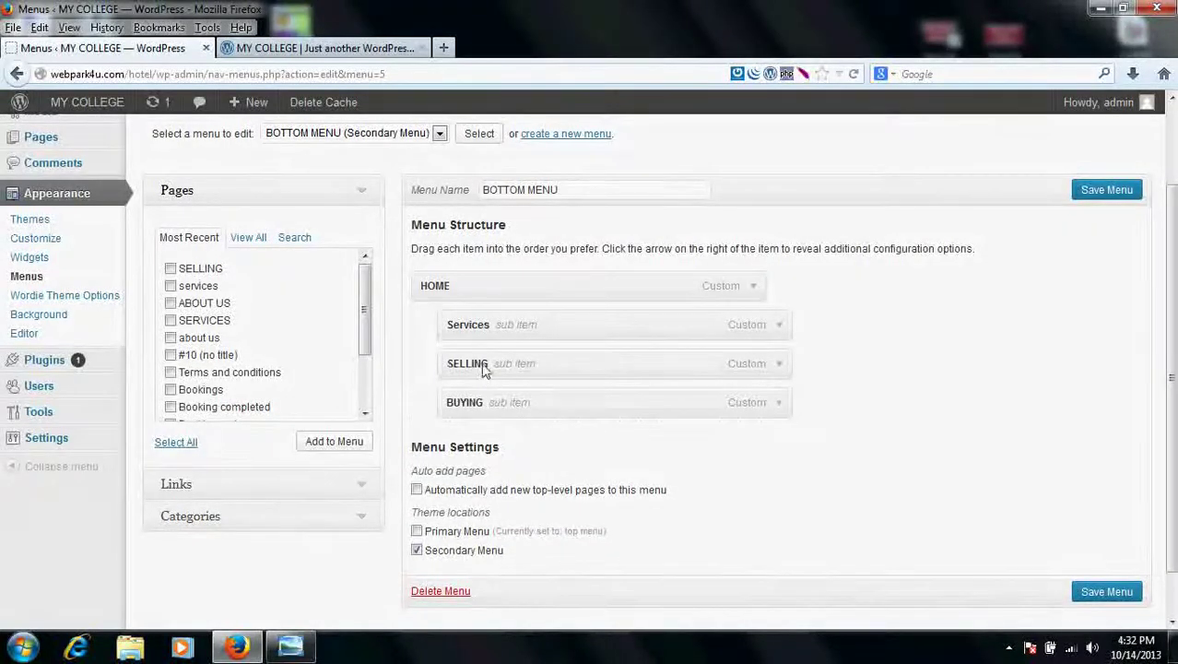
{"action": "left_click_drag", "start_coordinate": [473, 363], "coordinate": [502, 369]}
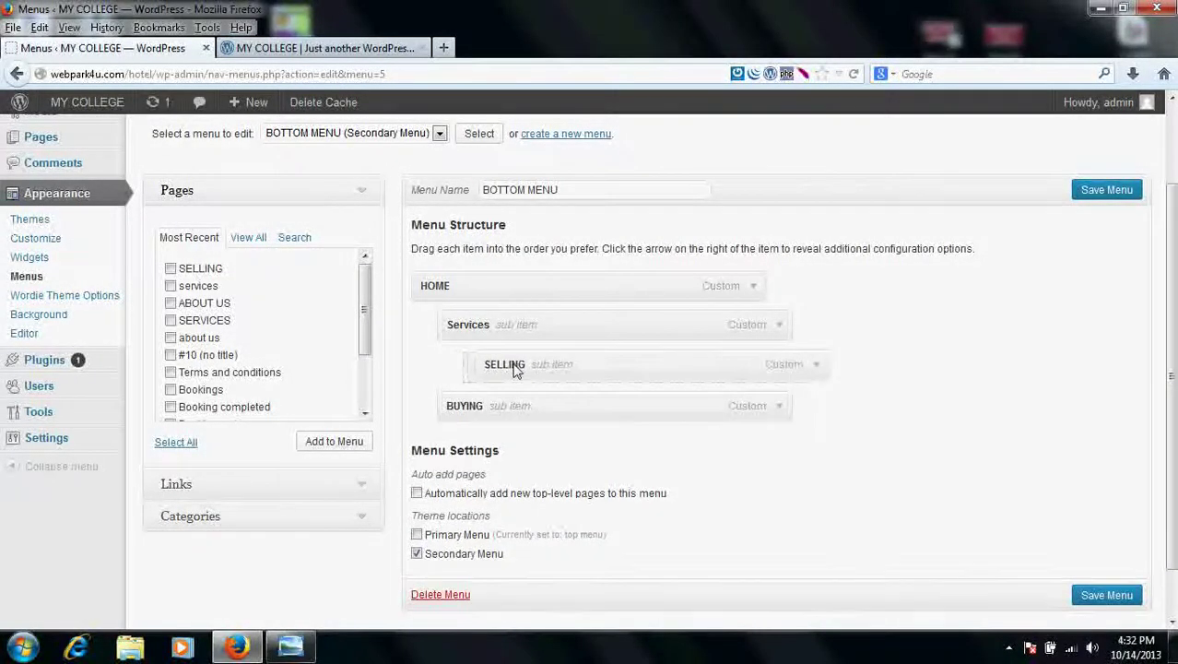
{"action": "left_click_drag", "start_coordinate": [488, 408], "coordinate": [521, 398]}
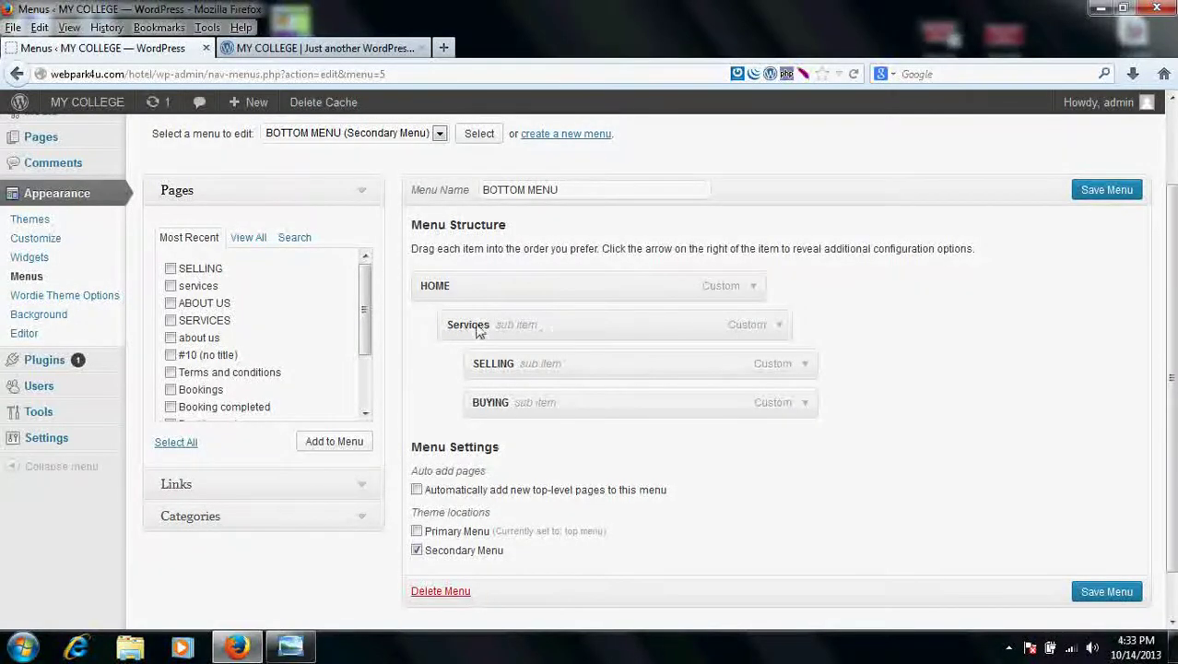
{"action": "left_click", "coordinate": [1103, 195]}
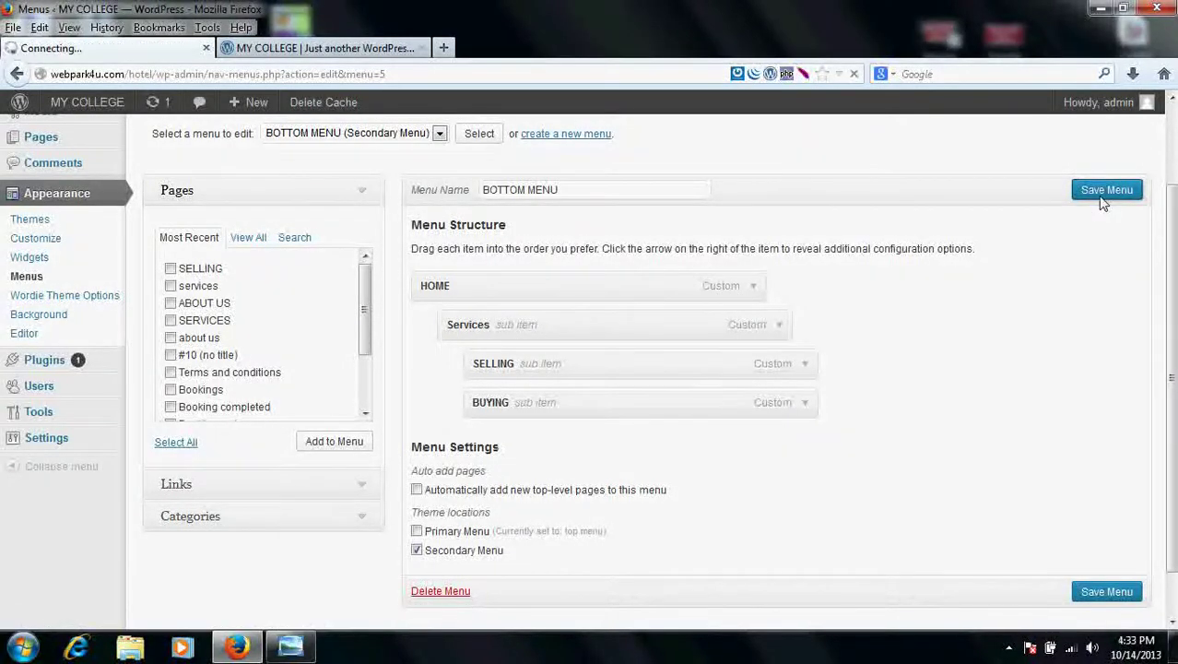
- Reload the live site to view the three-level HOME > Services drop-down
{"action": "left_click", "coordinate": [304, 51]}
{"action": "left_click", "coordinate": [170, 74]}
{"action": "key", "text": "Return"}
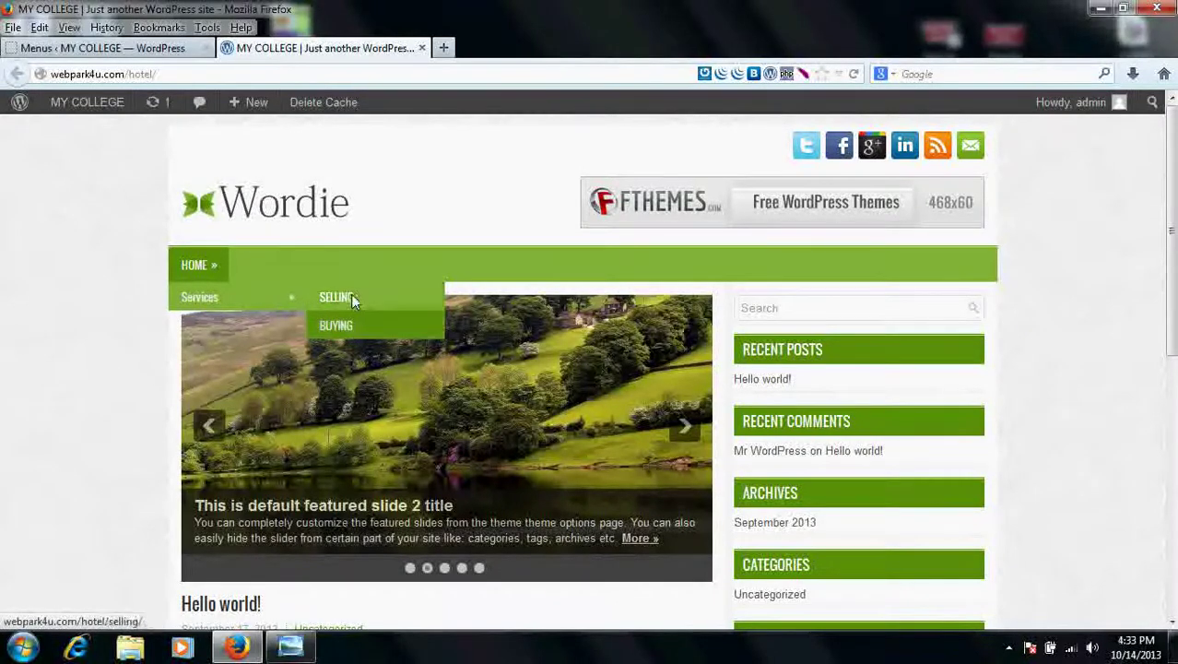
- Open the Services page from the site menu, close the site tab, and show hidden tray icons
{"action": "left_click", "coordinate": [198, 297]}
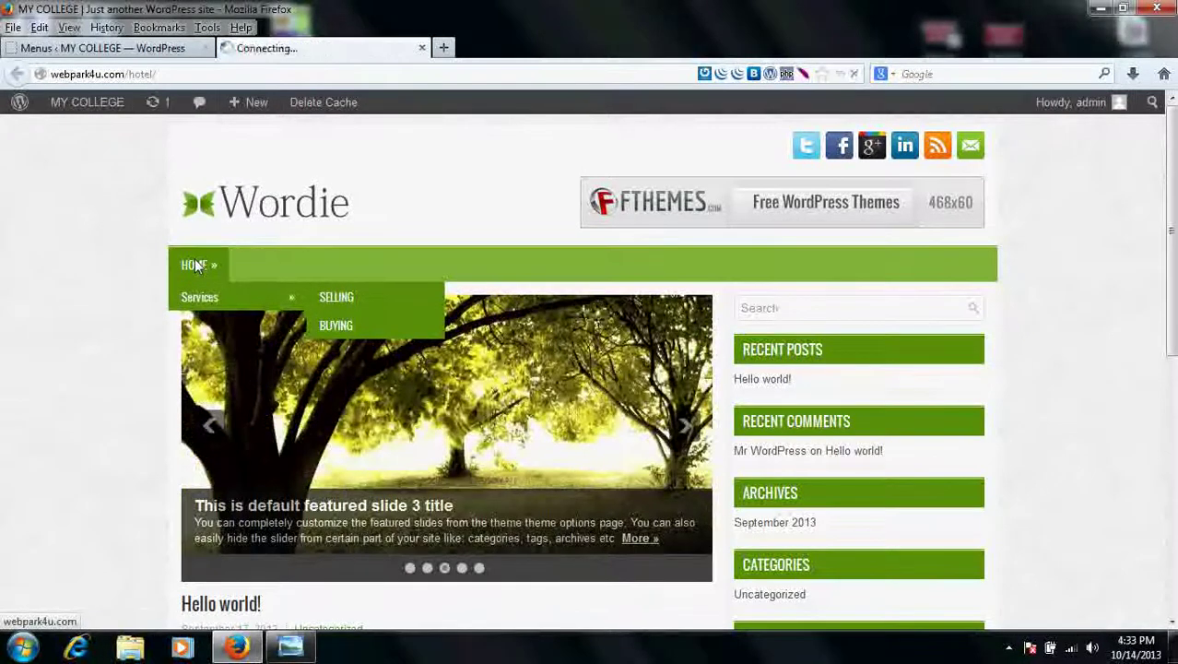
{"action": "left_click", "coordinate": [419, 48]}
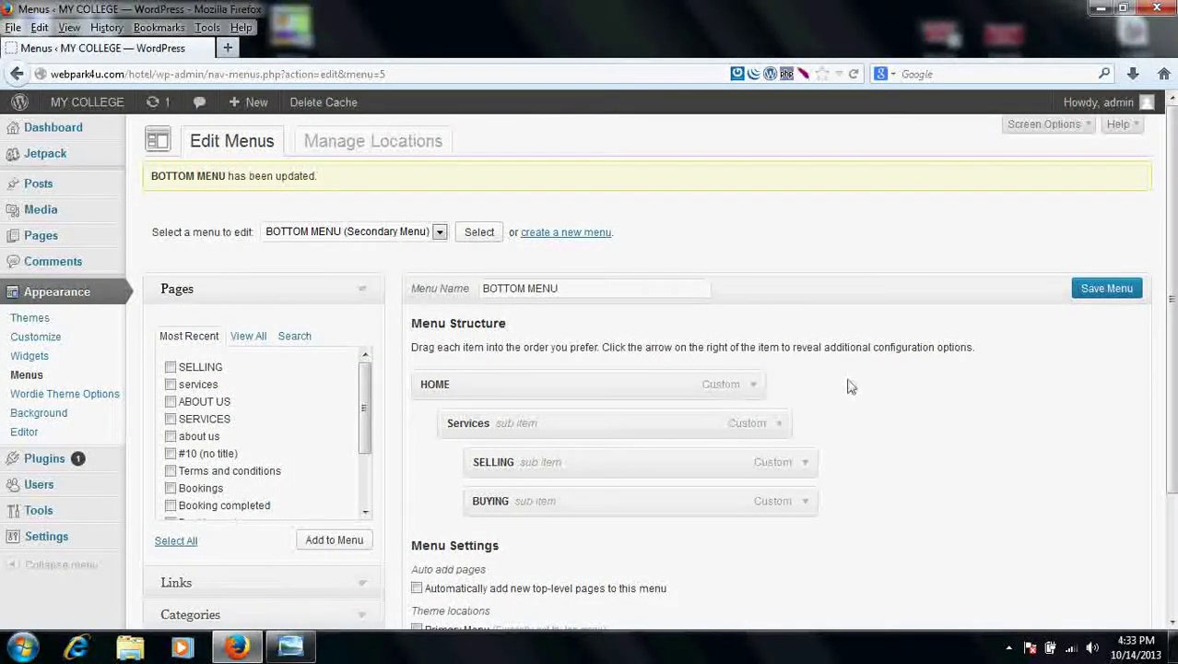
{"action": "left_click", "coordinate": [1009, 645]}
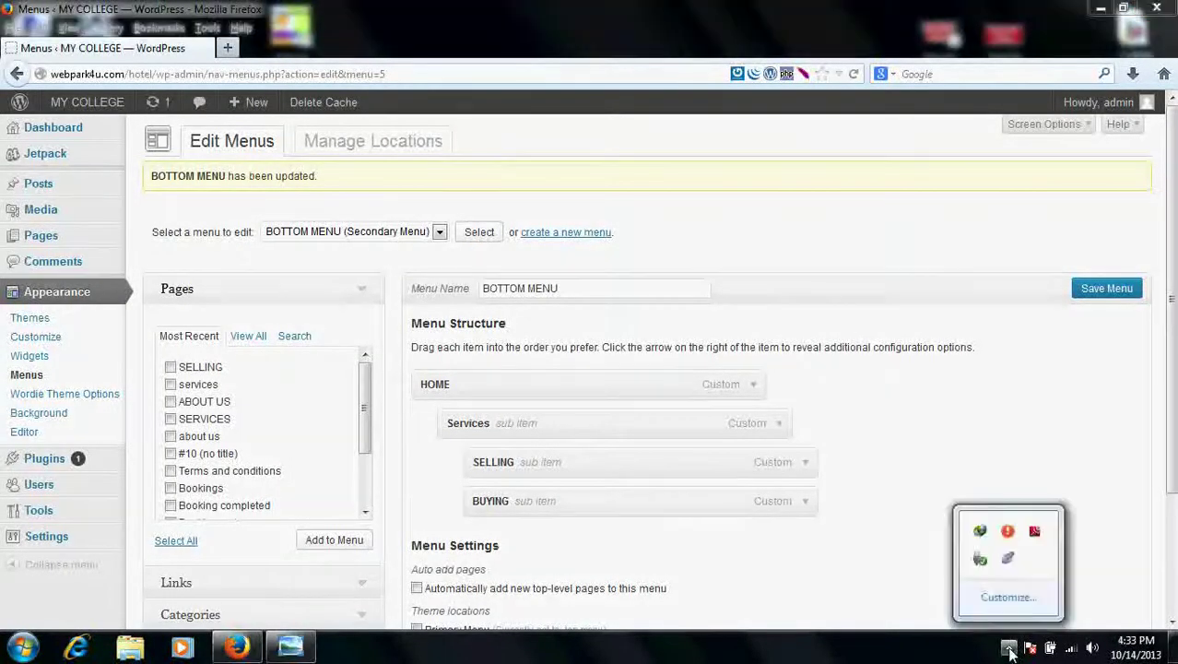